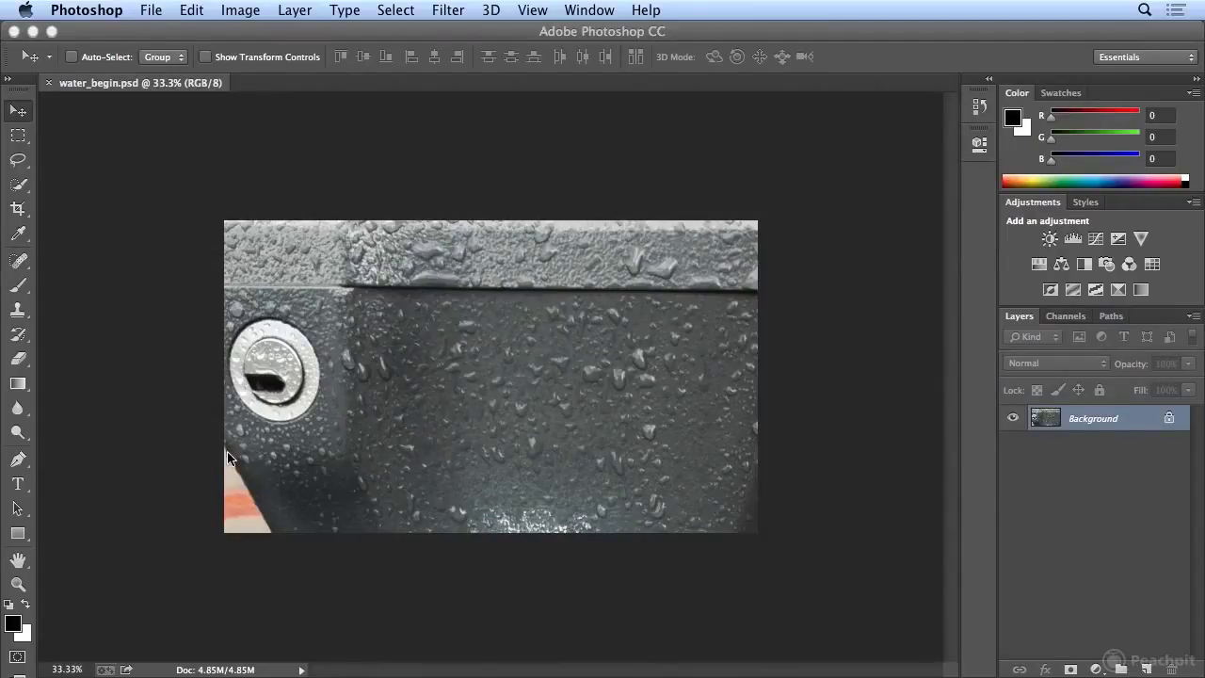
Lasso the white speckled patch at the photo's lower edge, replace it with a Content-Aware fill and deselect.
left_click(17, 160)
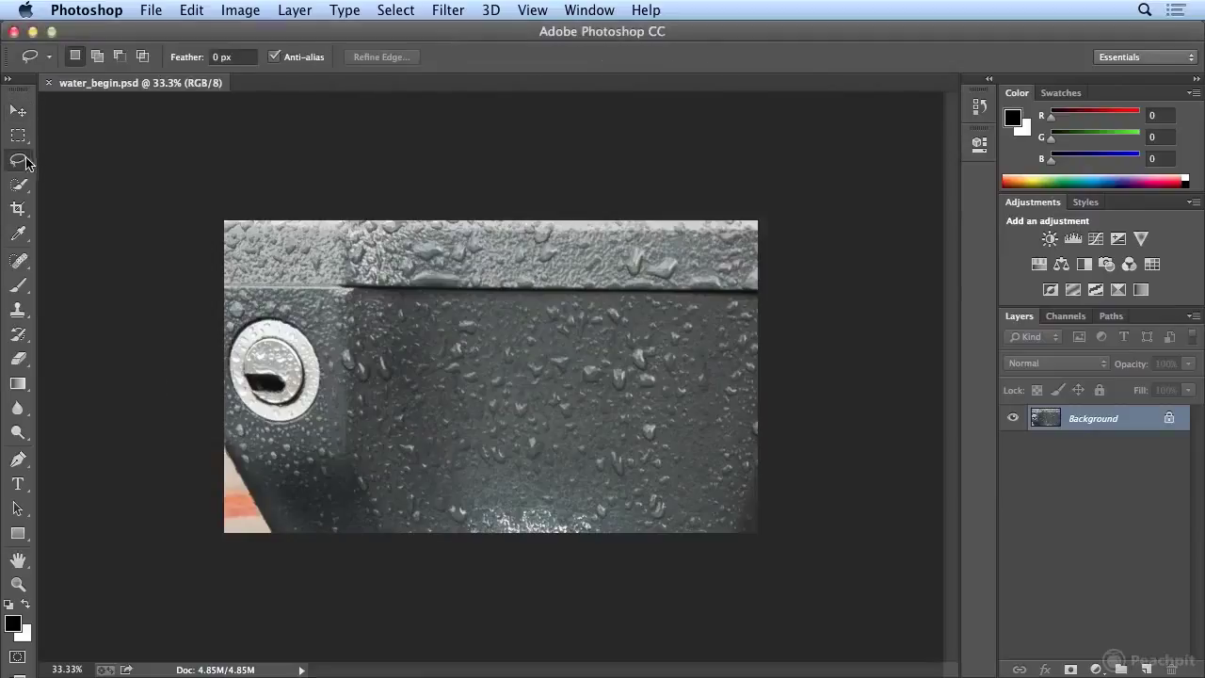
mouse_move(542, 509)
left_mouse_down()
mouse_move(449, 492)
mouse_move(433, 520)
mouse_move(475, 556)
mouse_move(609, 549)
mouse_move(640, 528)
mouse_move(544, 502)
left_mouse_up()
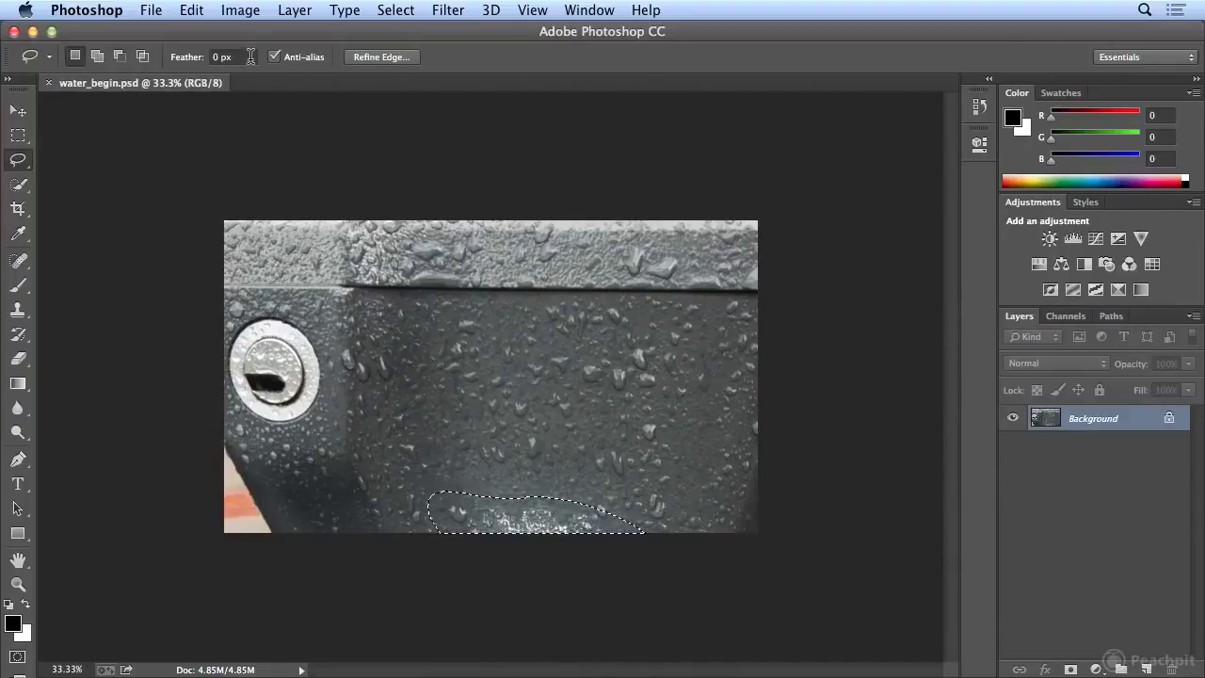
left_click(193, 11)
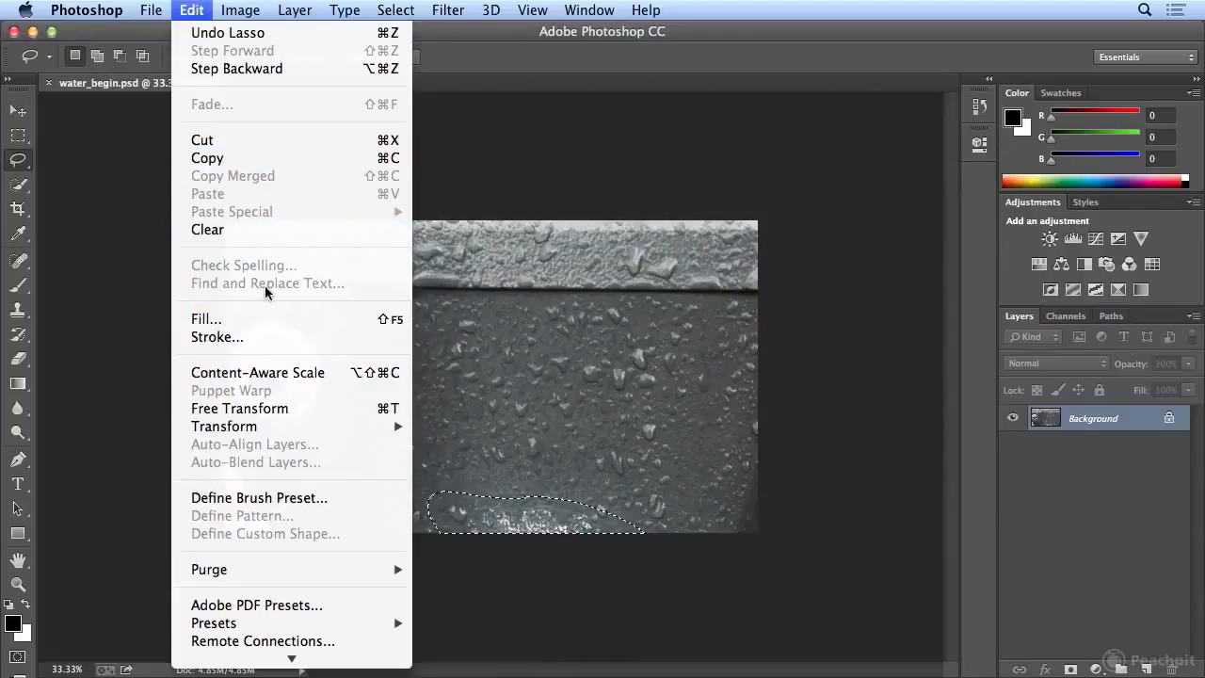
left_click(269, 320)
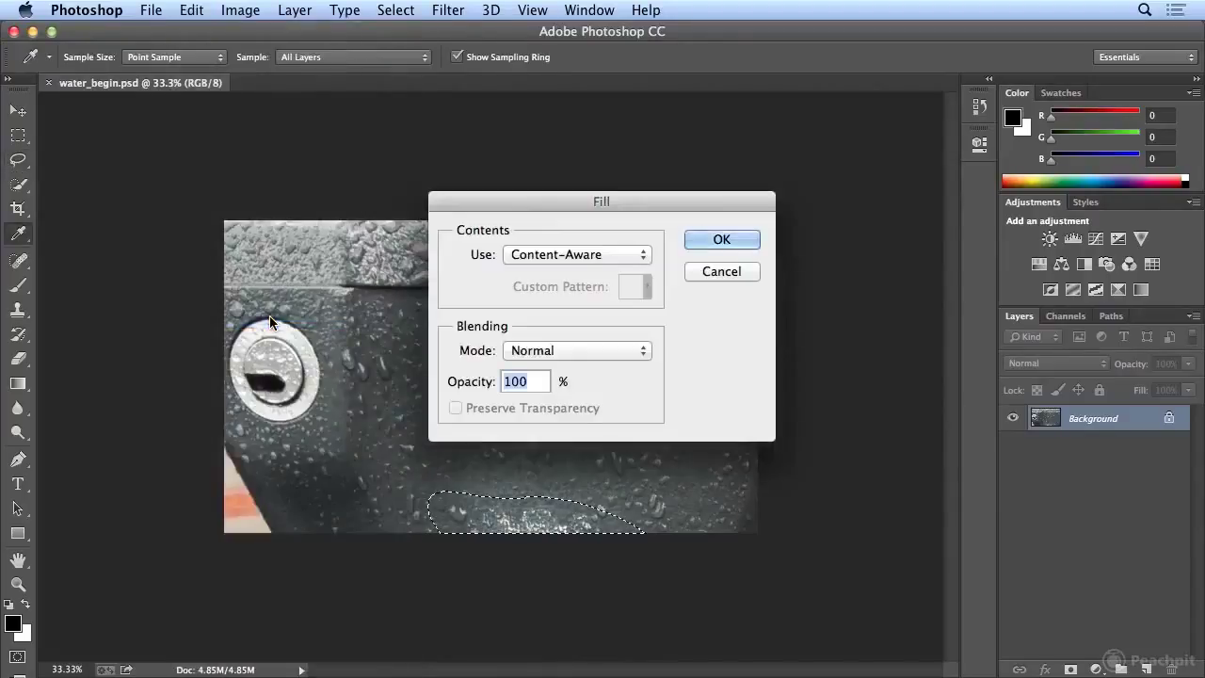
left_click(584, 256)
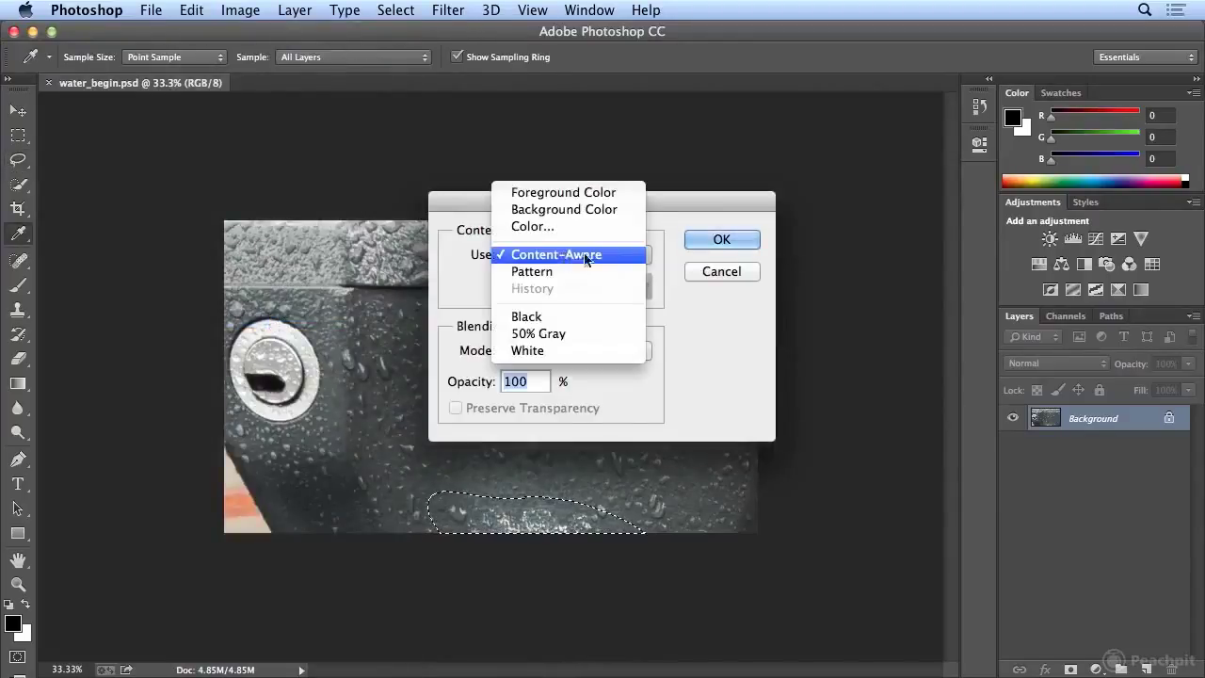
left_click(669, 257)
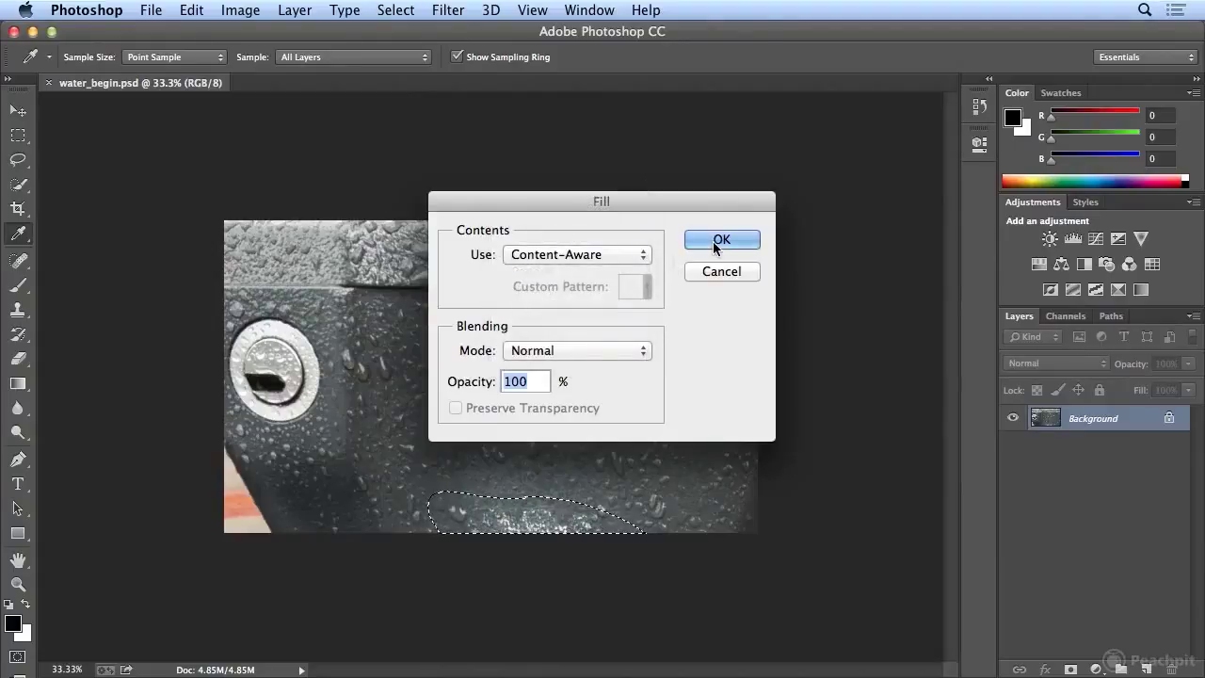
left_click(713, 241)
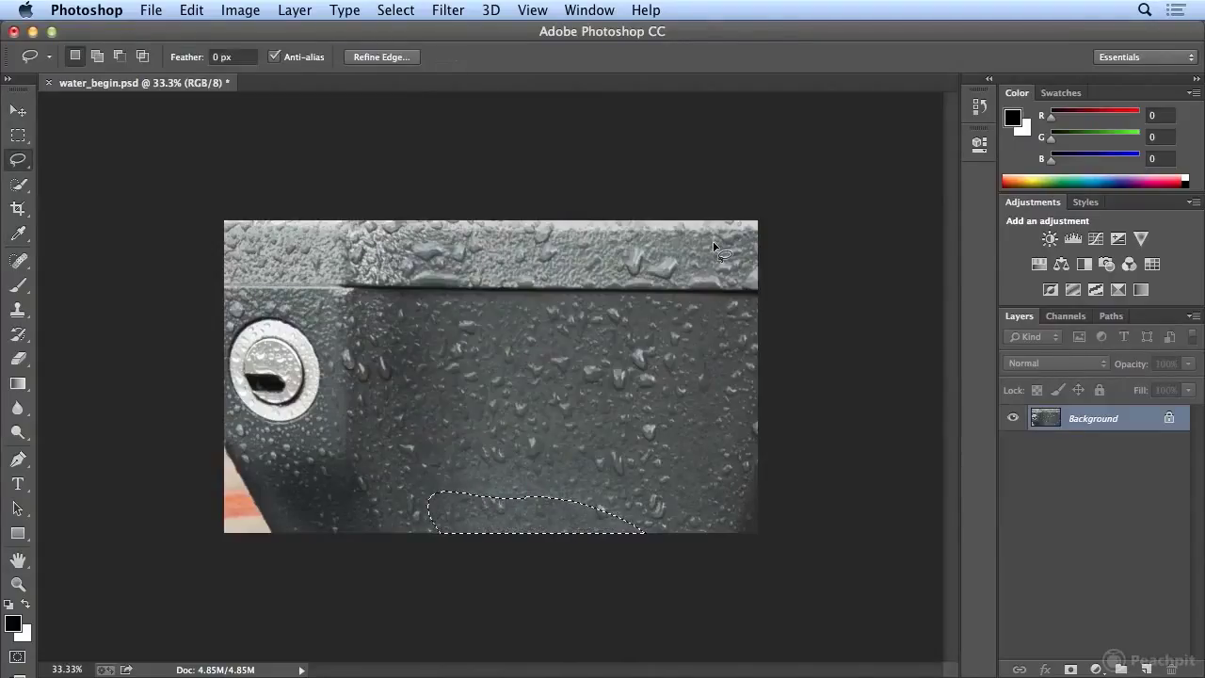
key("super+d")
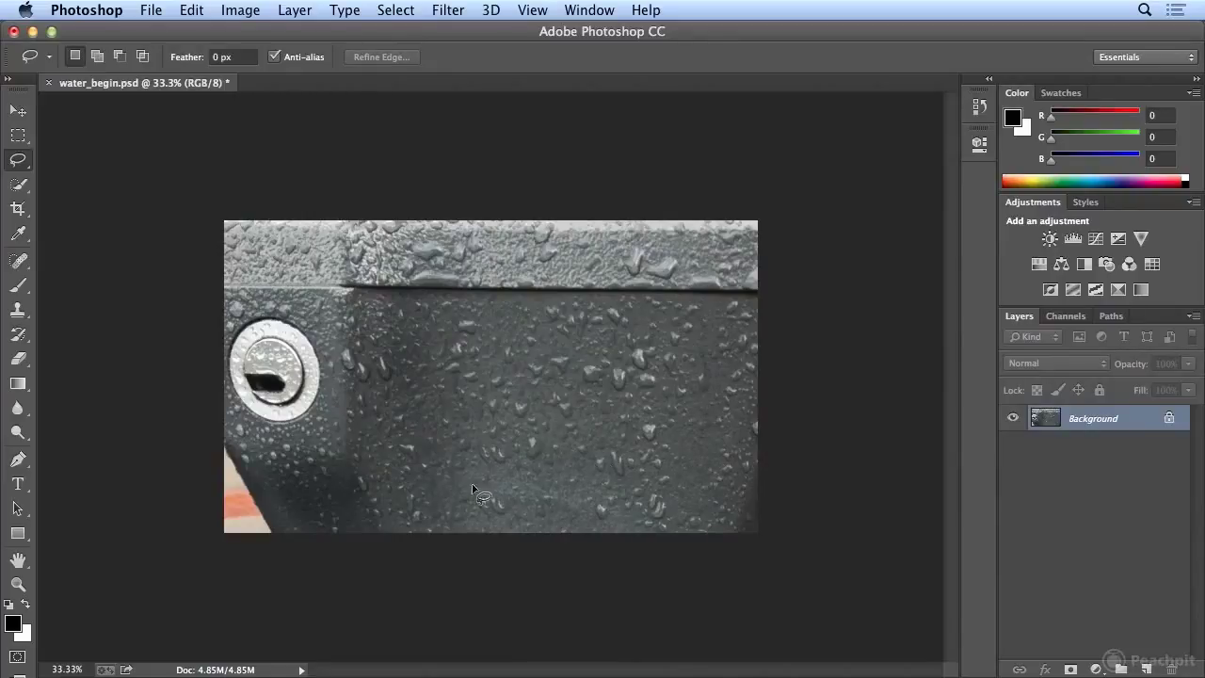
Lasso the light orange-striped area in the photo's lower-left corner, replace it with a Content-Aware fill and deselect.
mouse_move(220, 420)
left_mouse_down()
mouse_move(253, 448)
mouse_move(297, 544)
mouse_move(288, 566)
mouse_move(202, 561)
mouse_move(185, 538)
mouse_move(220, 420)
left_mouse_up()
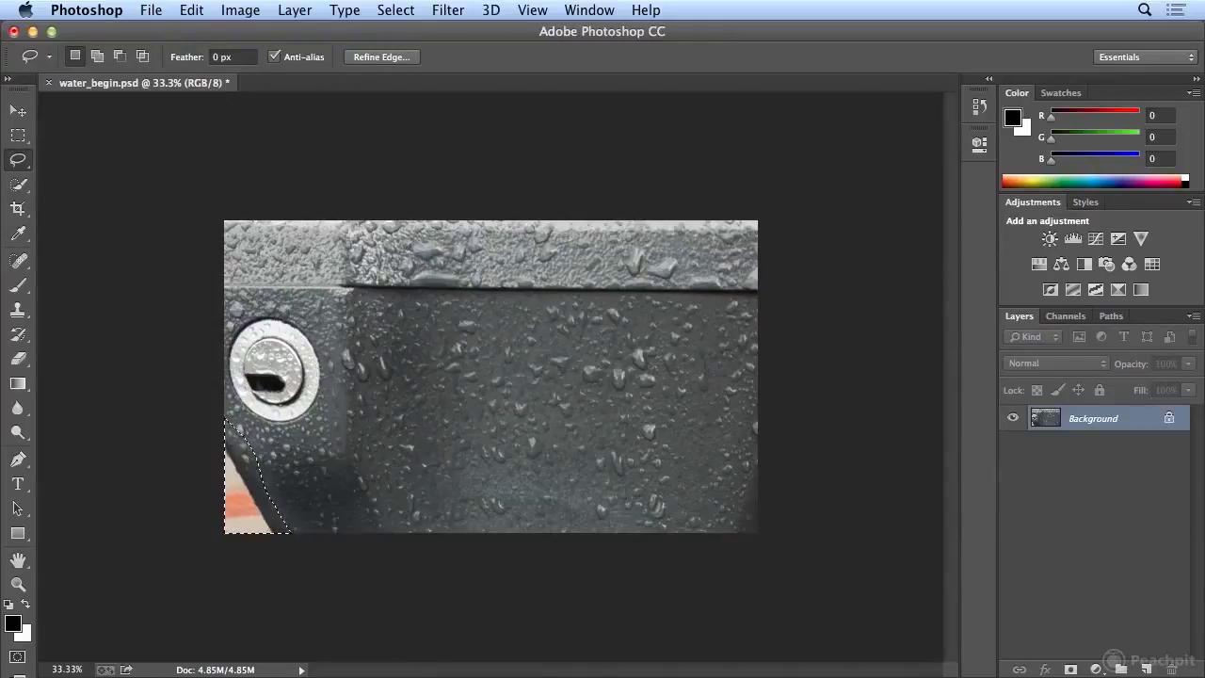
left_click(191, 10)
left_click(213, 318)
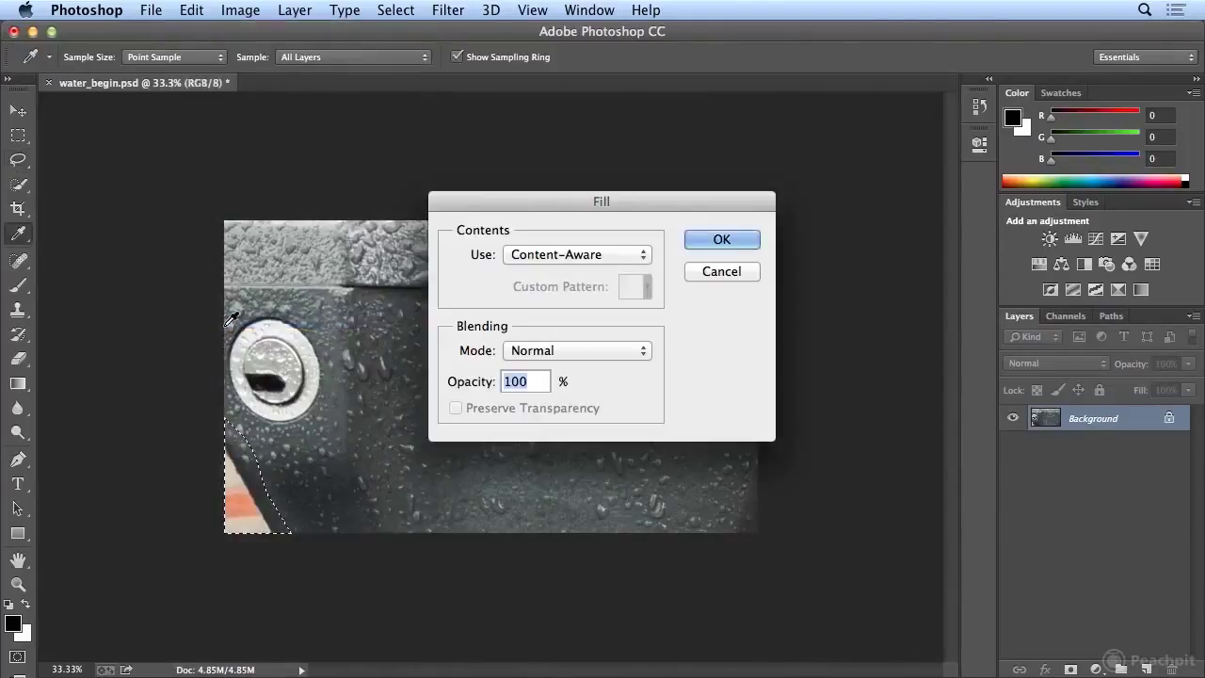
left_click(723, 241)
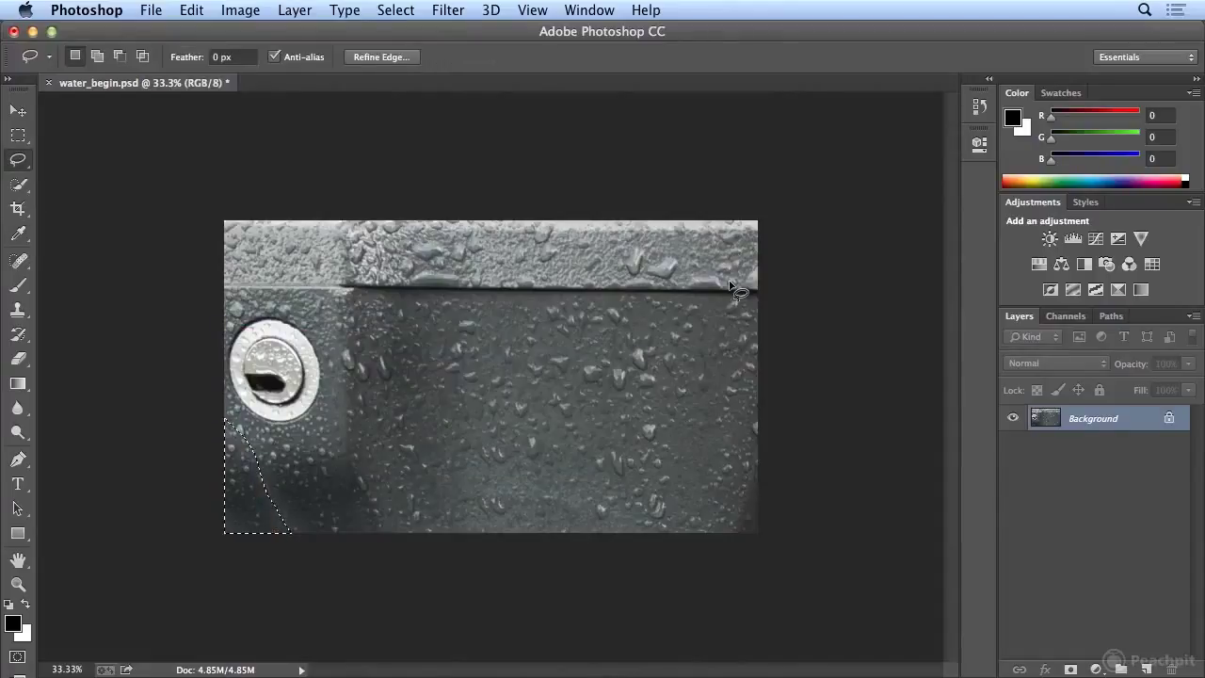
key("super+d")
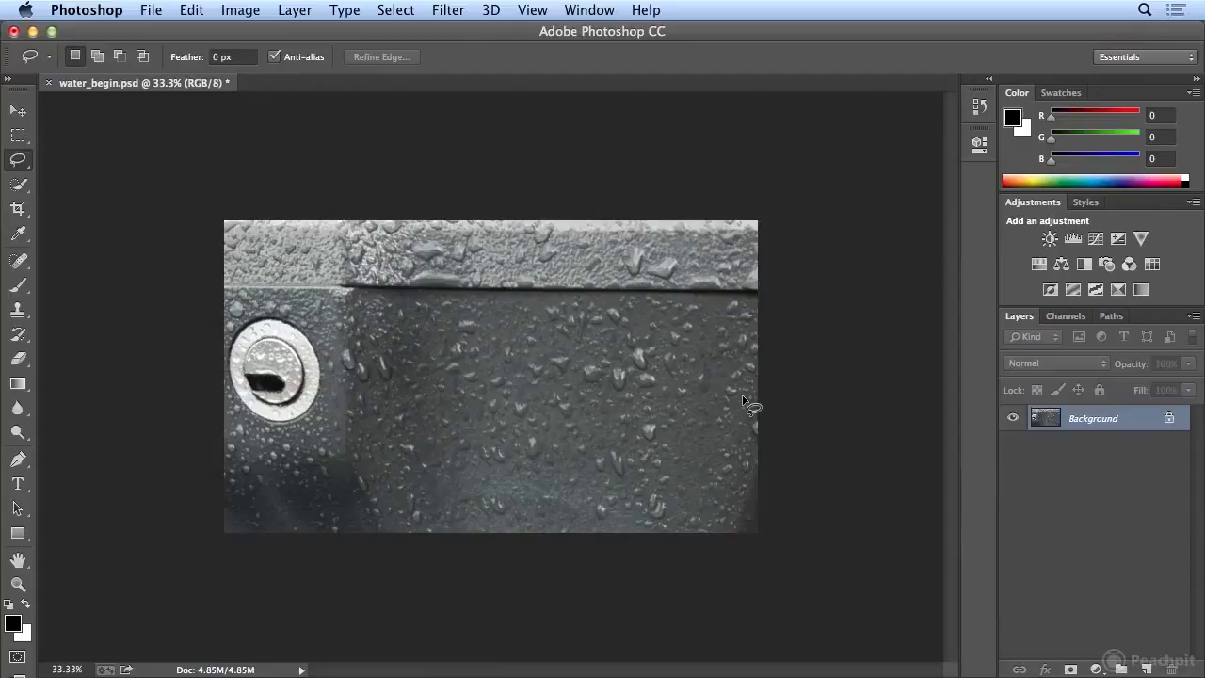
Define the whole retouched photo as a pattern named water_begin.psd.
left_click(193, 10)
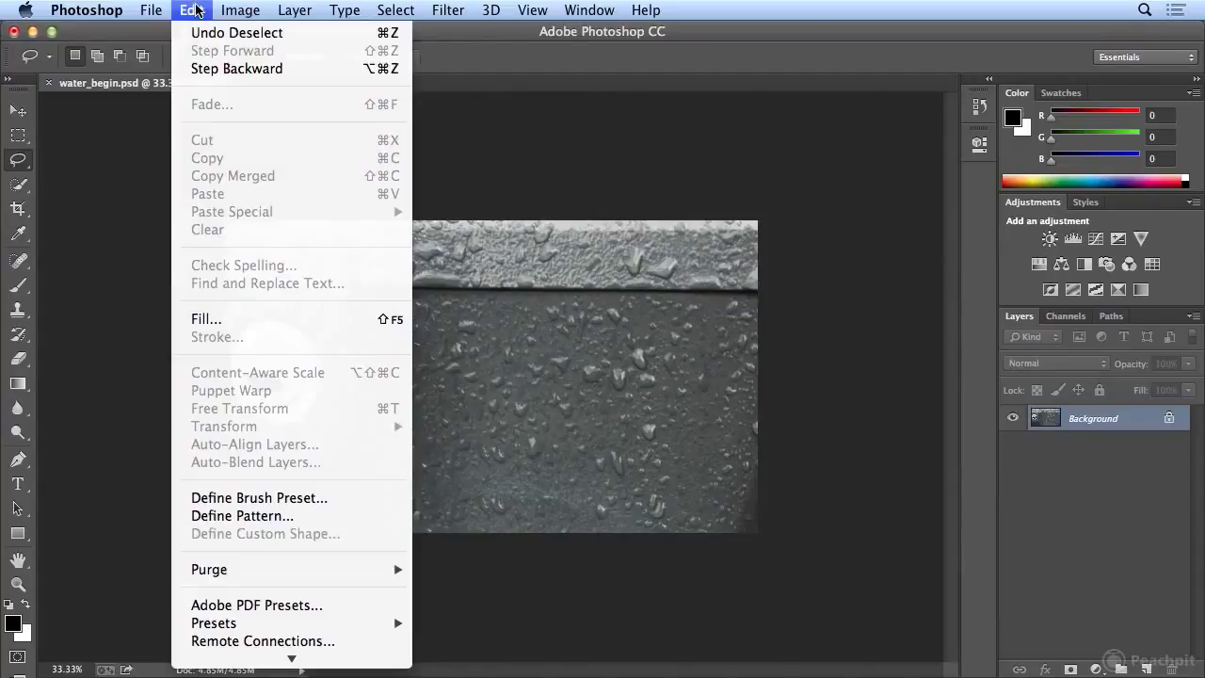
left_click(244, 516)
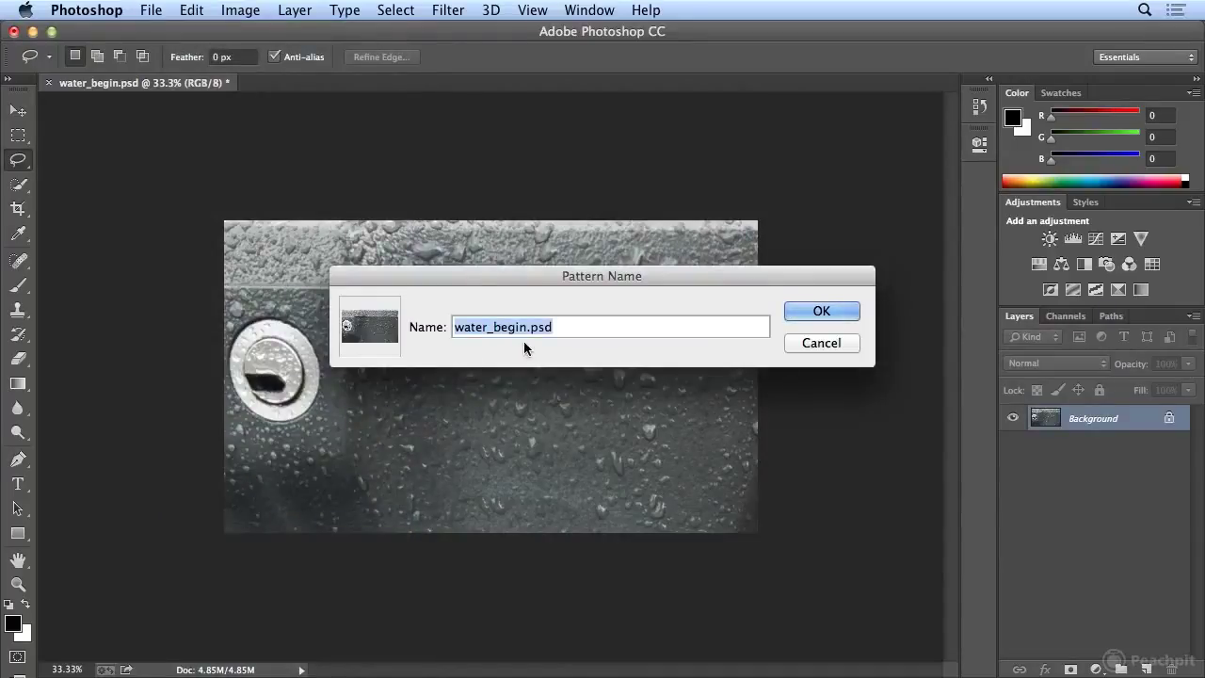
left_click(822, 312)
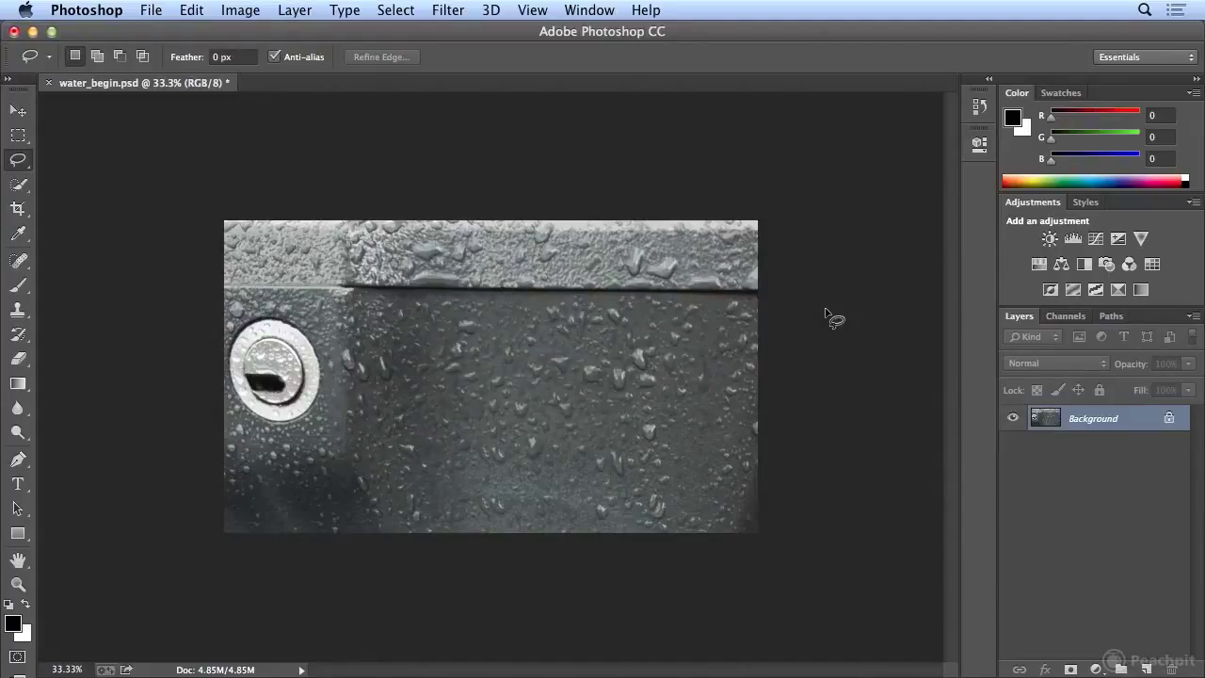
Add a horizontal text layer reading "Water" on the dark panel beside the lock.
key("t")
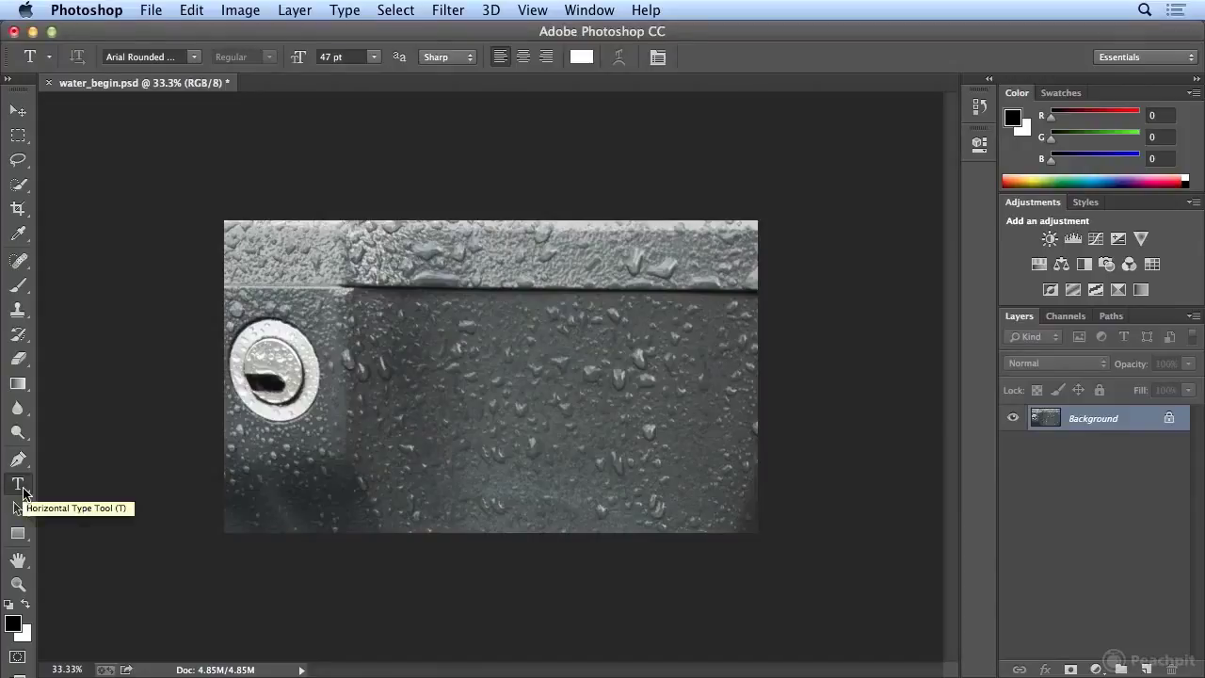
left_click(397, 381)
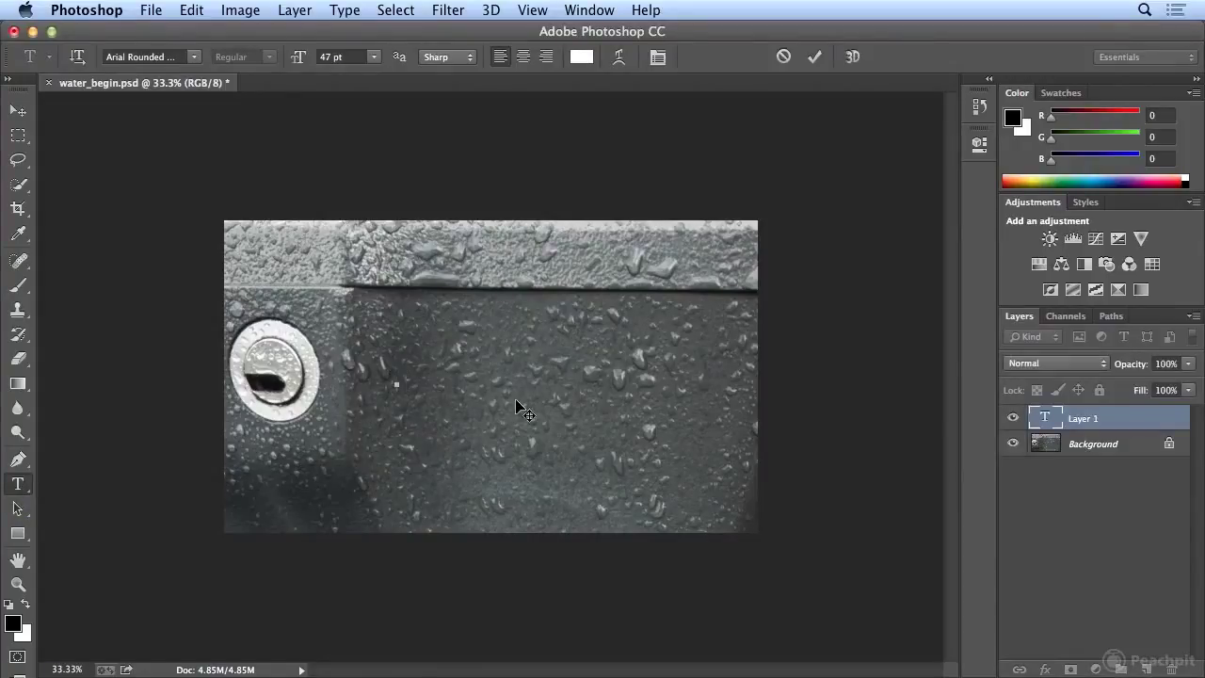
type("Water")
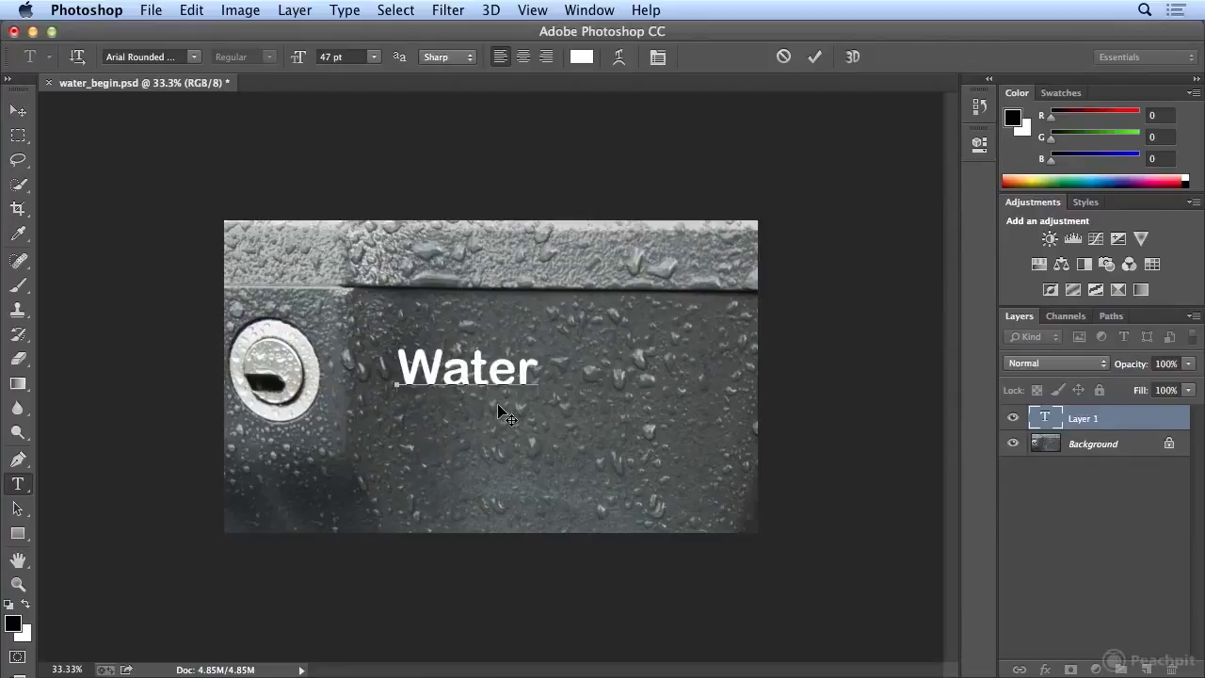
Set the word "Water" in the Myriad Pro font with the Bold style.
double_click(453, 369)
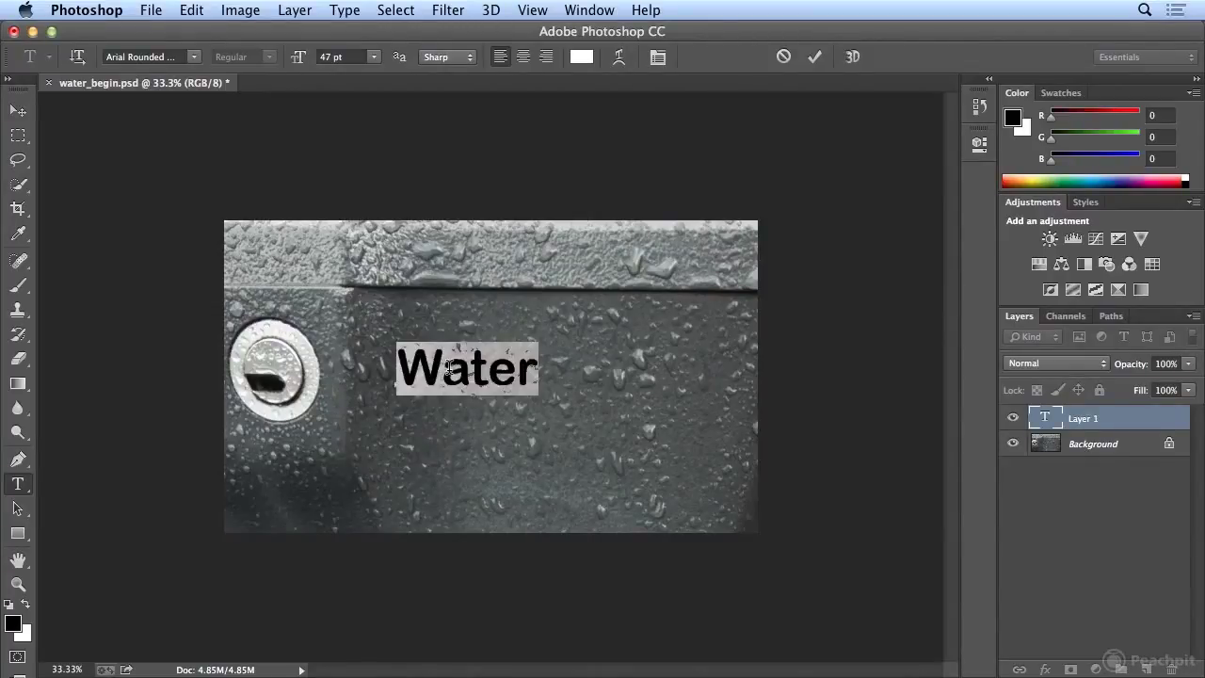
left_click(196, 56)
scroll(199, 67, "down", 15)
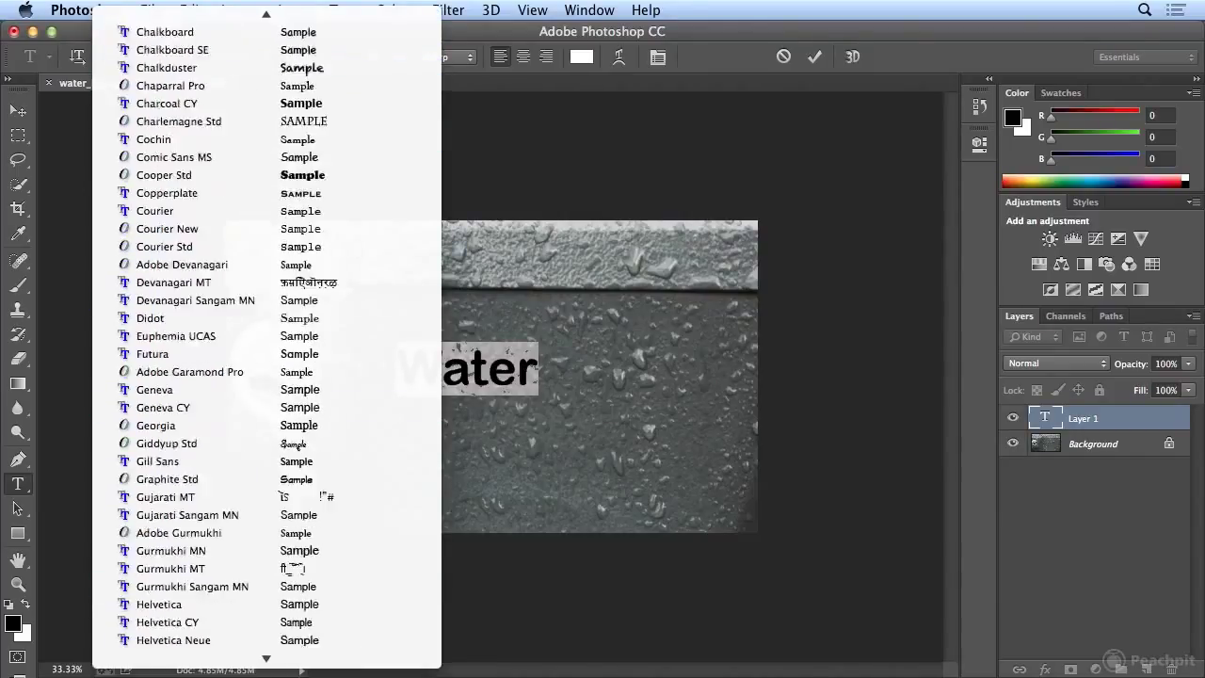
scroll(262, 372, "down", 3)
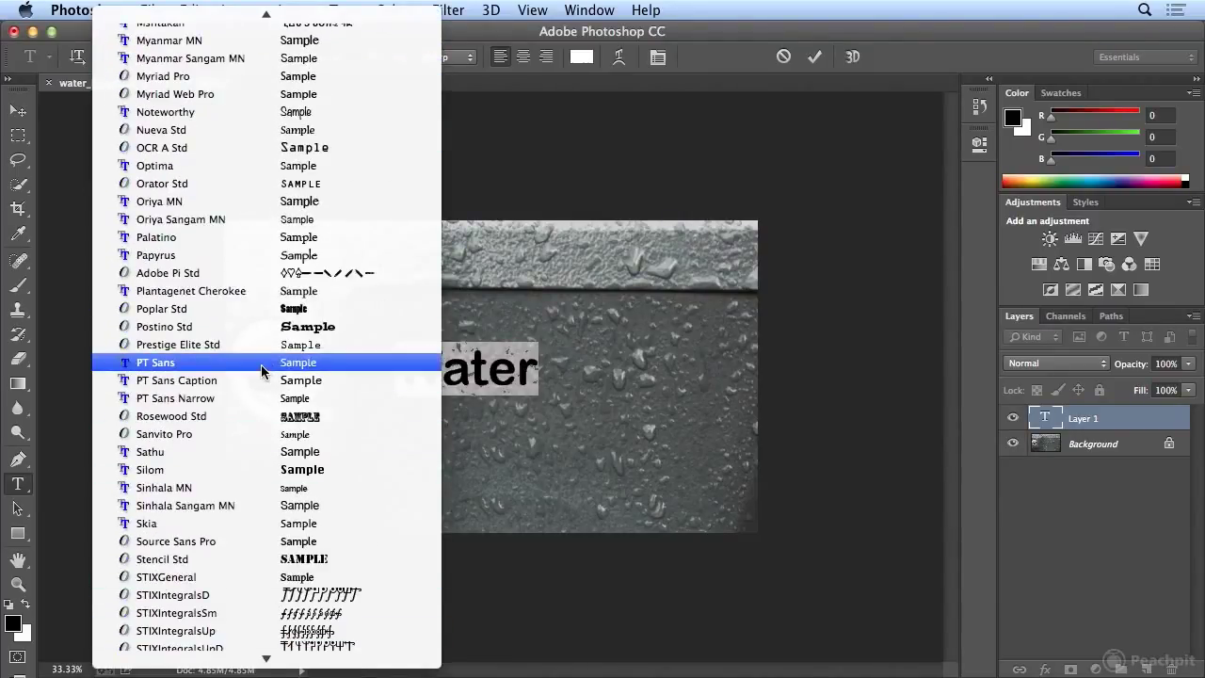
left_click(234, 75)
left_click(268, 57)
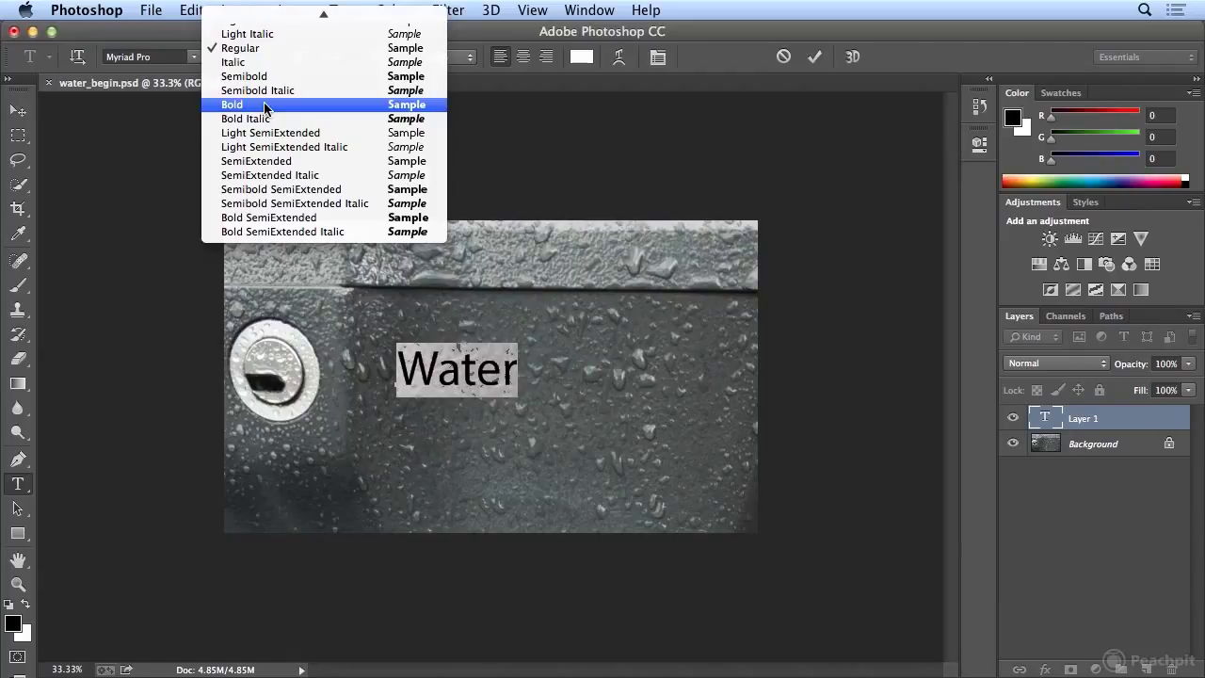
left_click(264, 104)
left_click(275, 54)
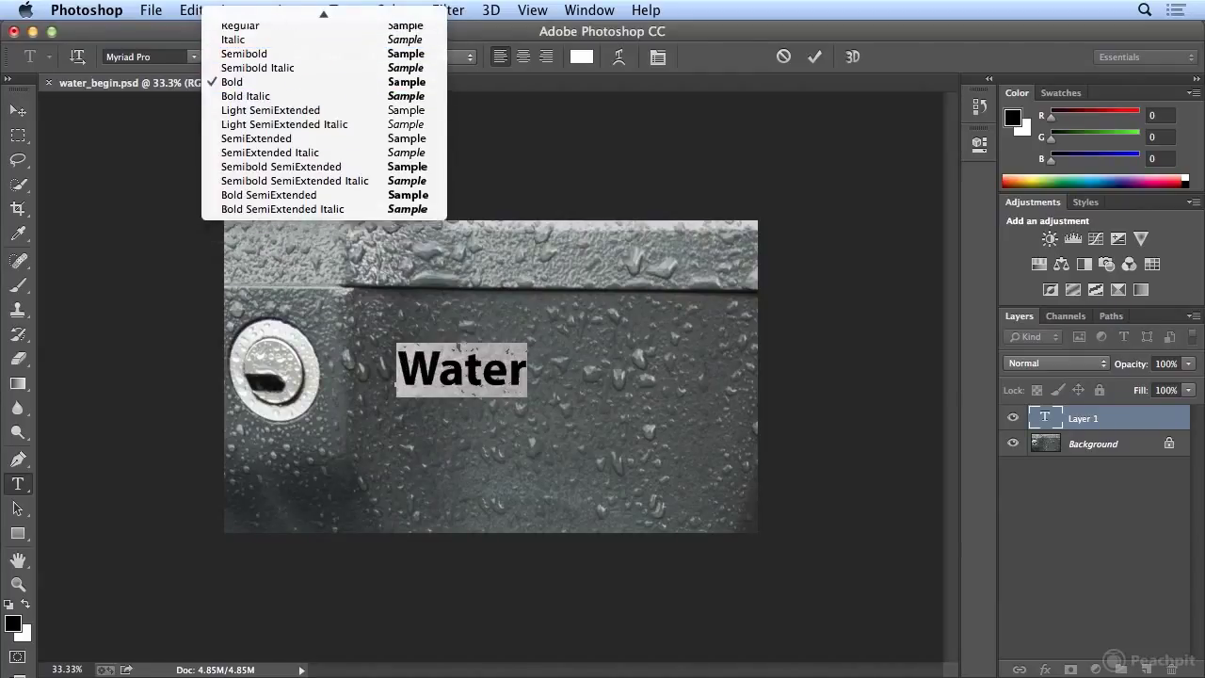
scroll(324, 235, "up", 5)
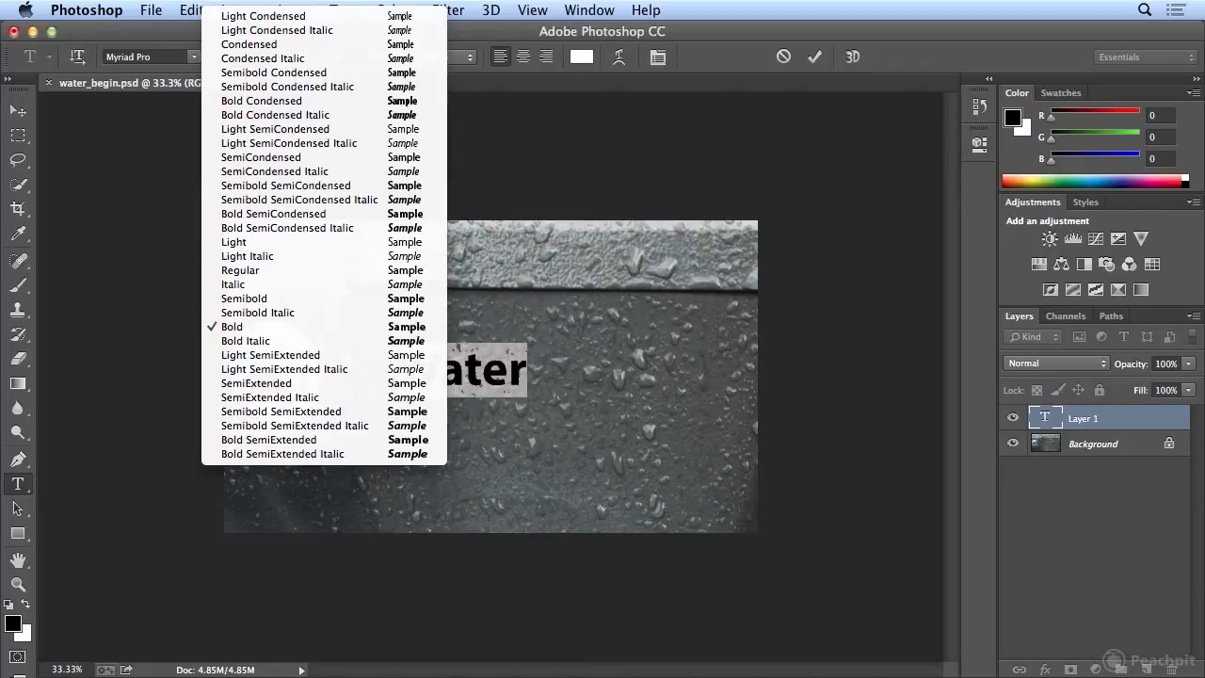
left_click(282, 327)
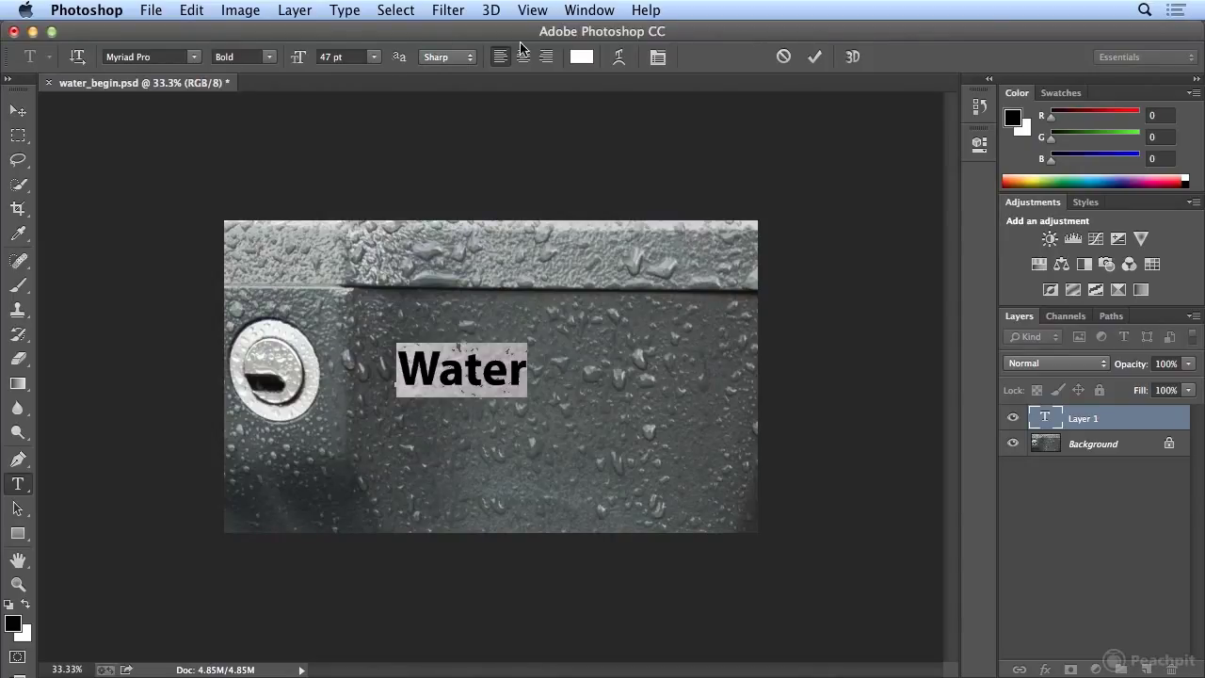
Enlarge the "Water" text to 144 pt and move it fully onto the dark panel beside the lock.
left_click_drag(300, 61, 350, 45)
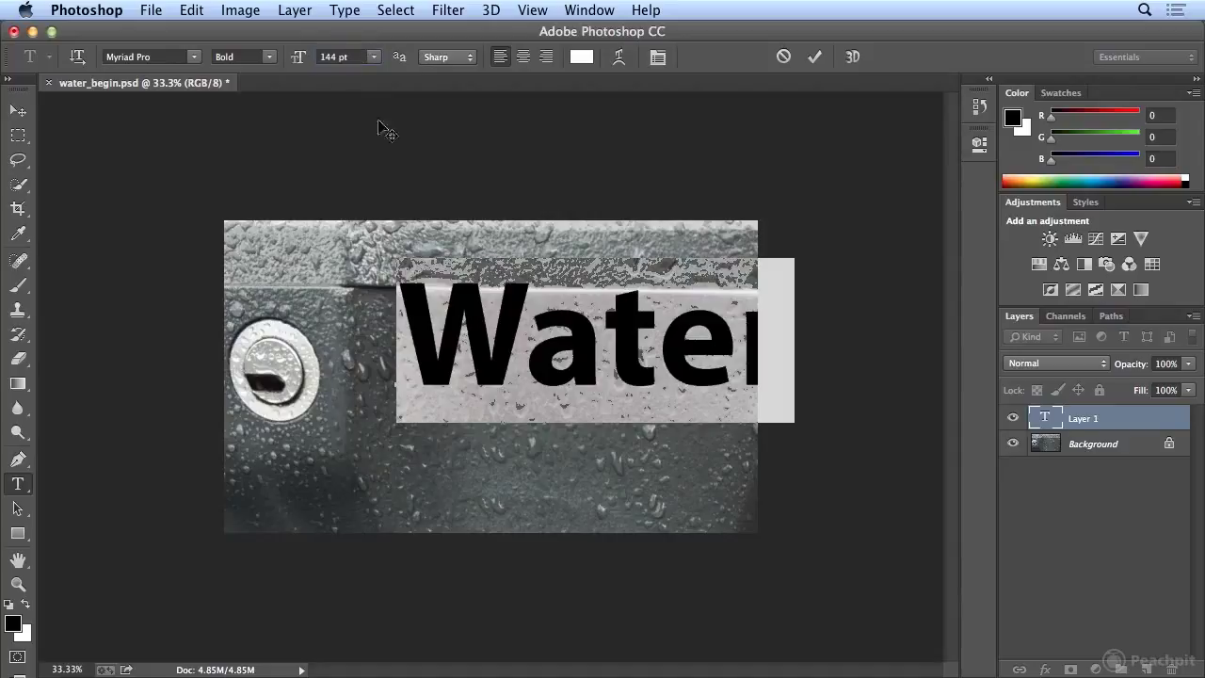
left_click_drag(520, 469, 473, 517)
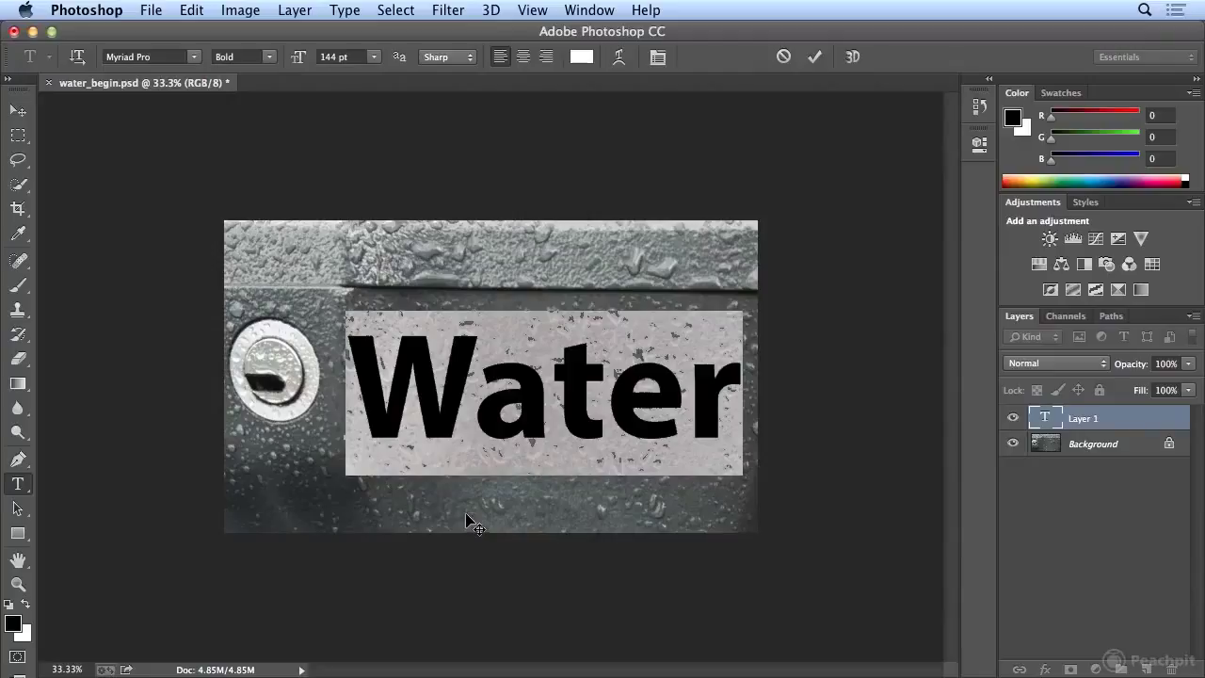
left_click(1101, 424)
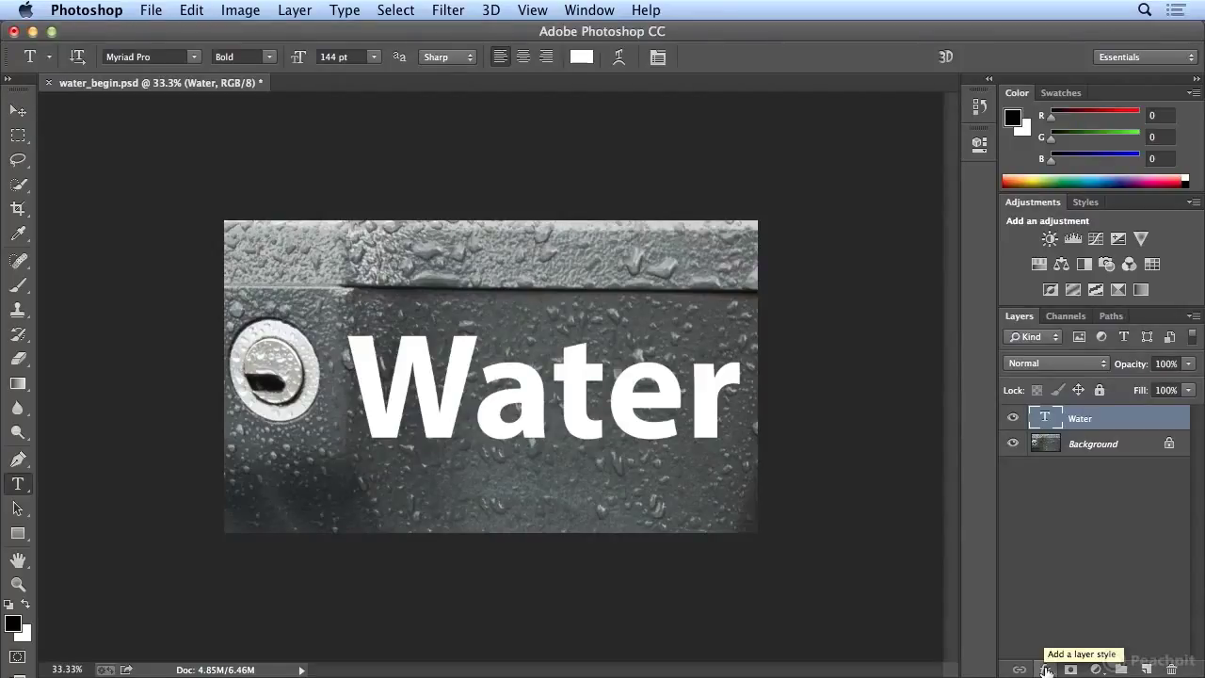
Add a drop shadow to the Water layer with 46% opacity, 46° angle, 20 px distance and 49 px size.
left_click(1046, 669)
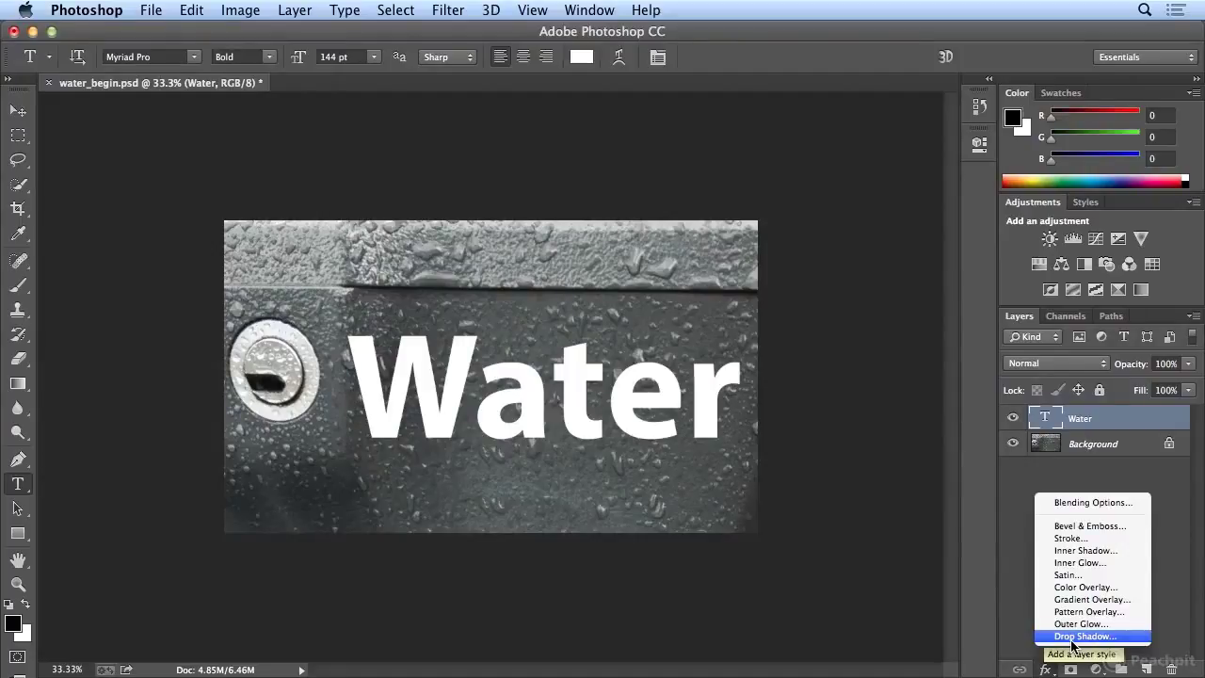
left_click(1071, 638)
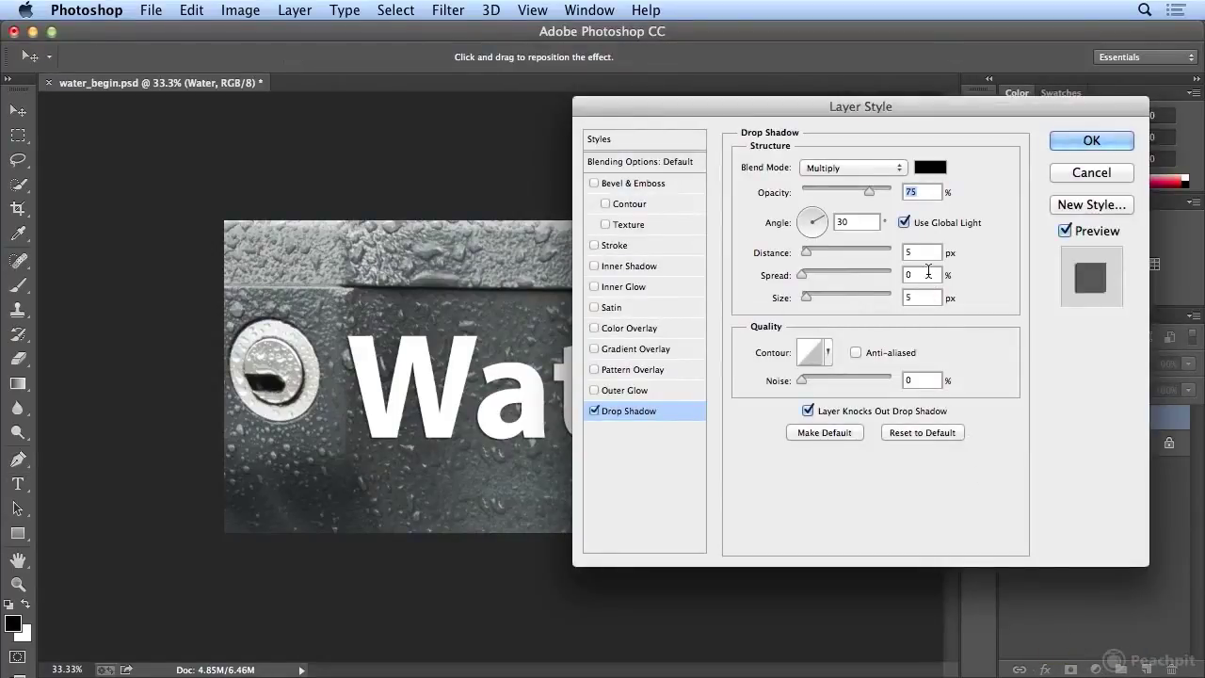
left_click_drag(647, 109, 683, 74)
left_click_drag(538, 360, 513, 381)
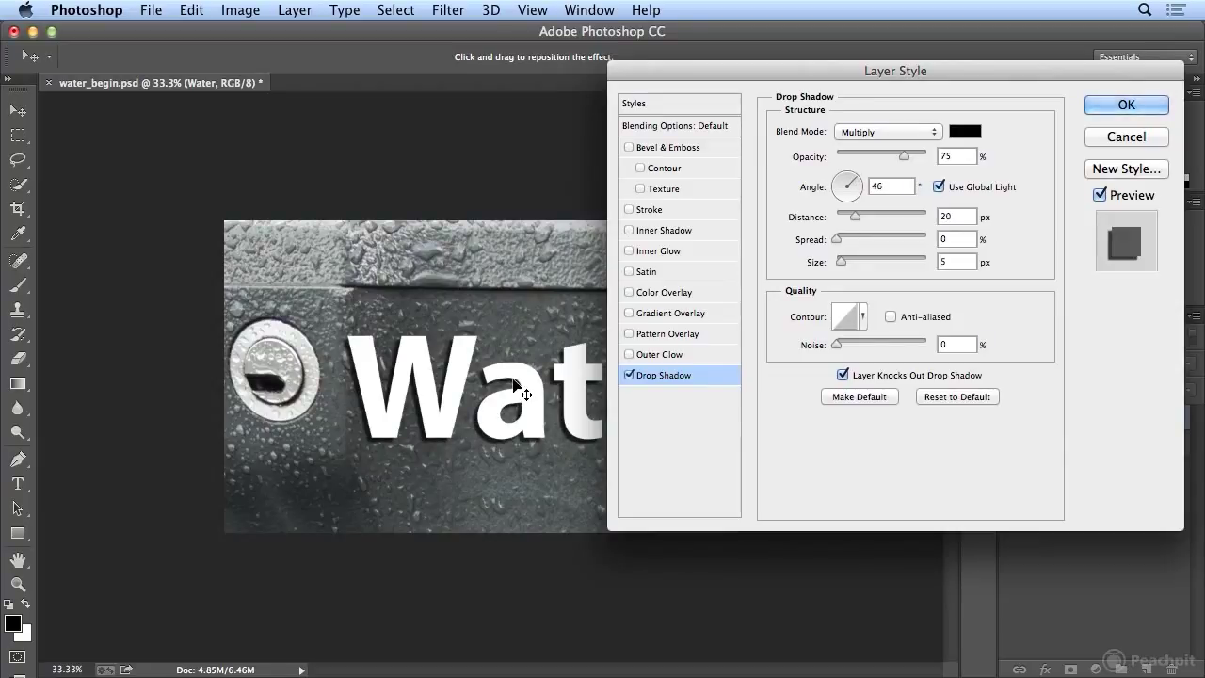
left_click_drag(845, 262, 856, 263)
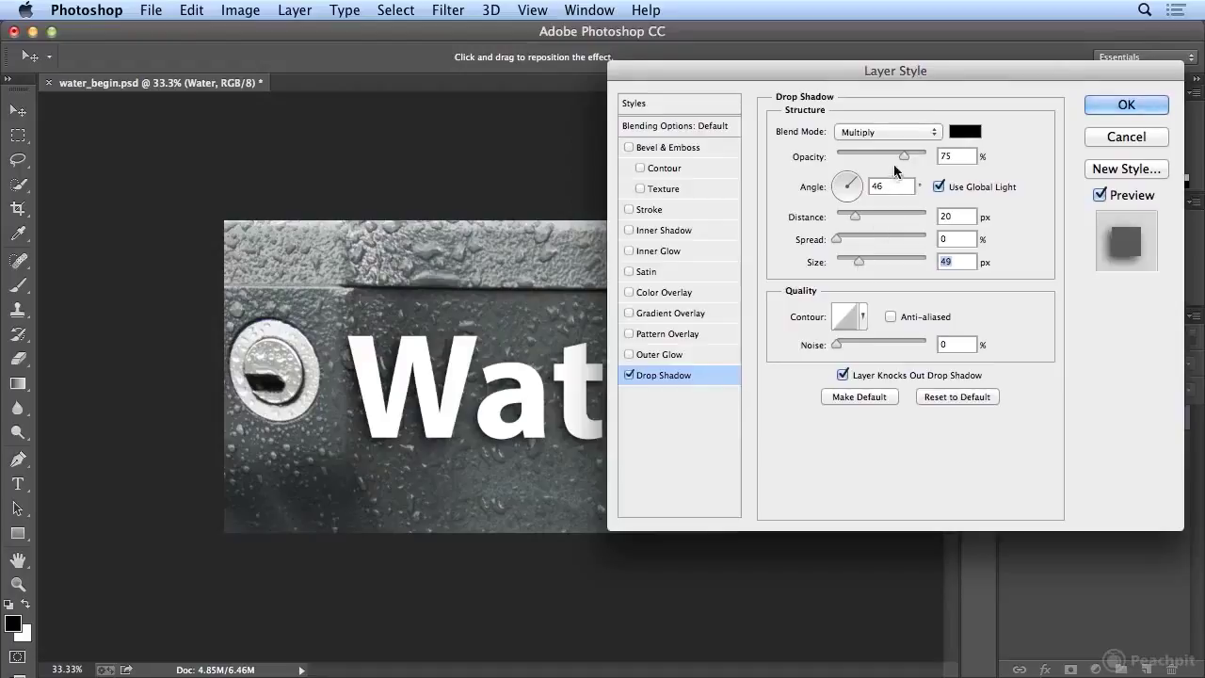
left_click_drag(907, 156, 857, 162)
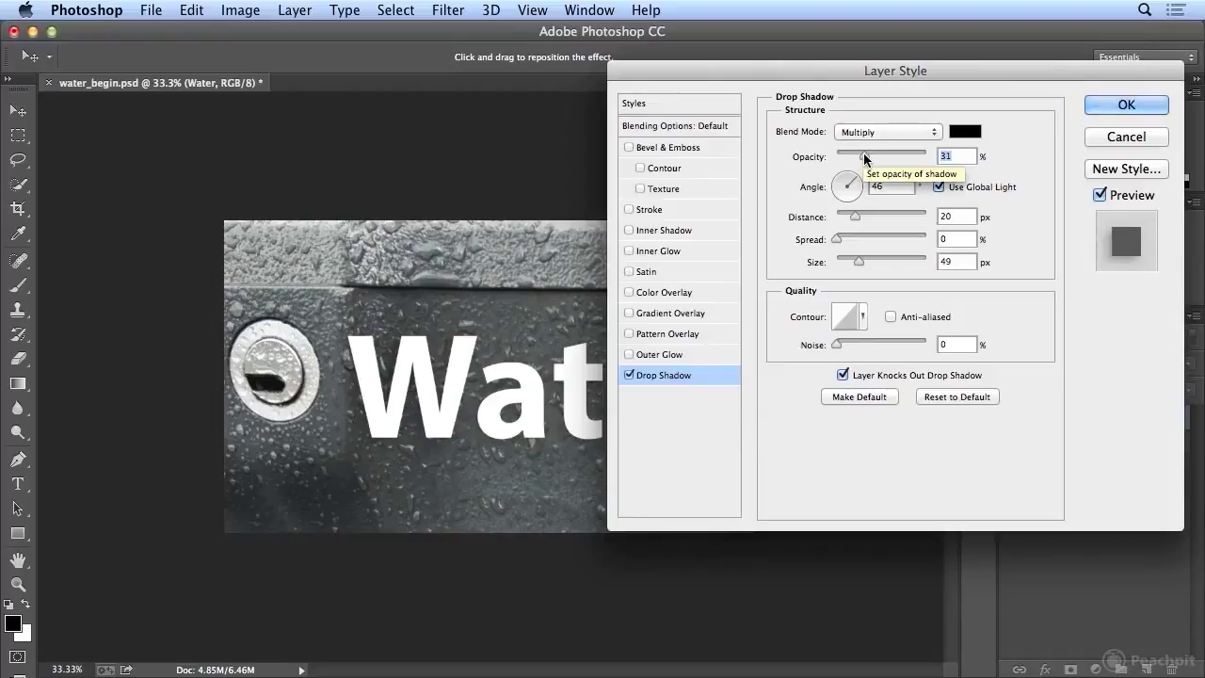
left_click_drag(866, 158, 878, 158)
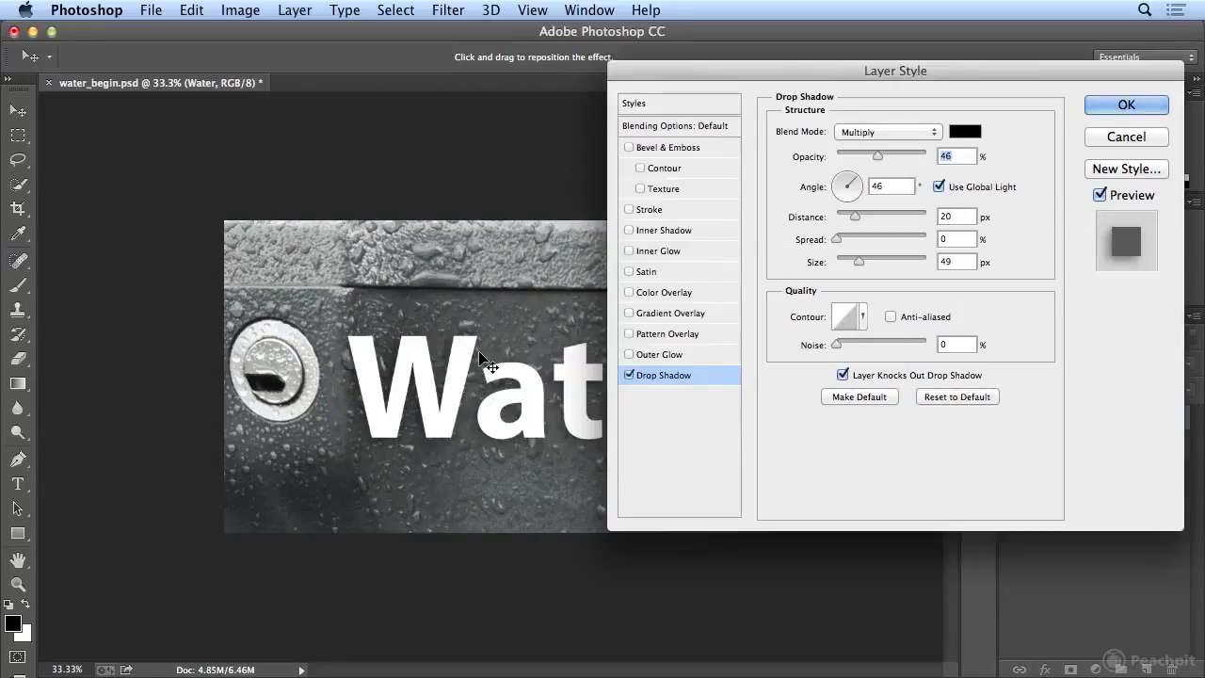
Add a Bevel & Emboss effect to the Water layer using the Emboss style.
left_click(666, 150)
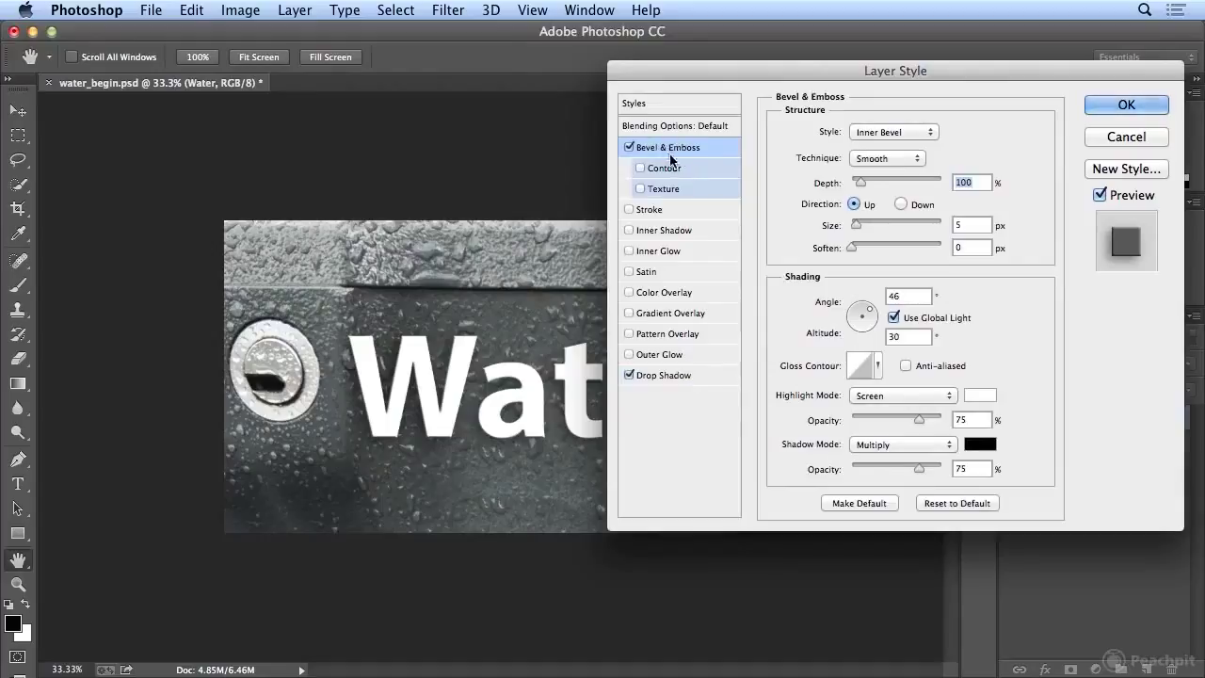
left_click(670, 379)
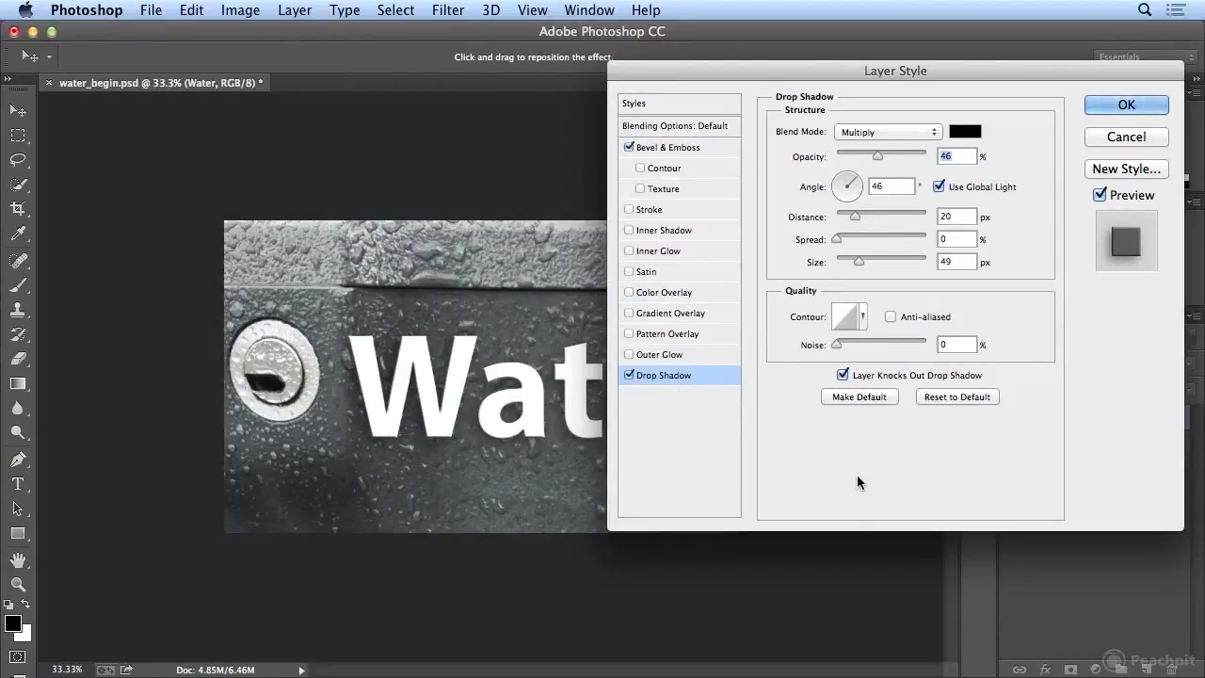
left_click(666, 151)
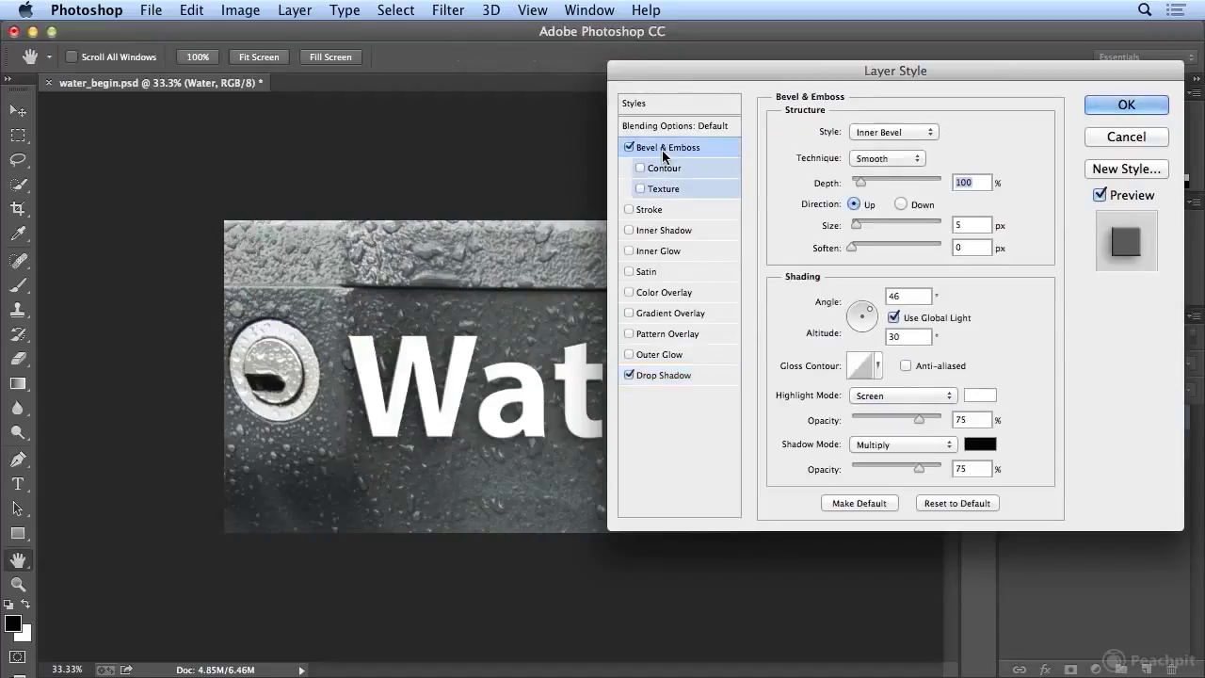
left_click(874, 136)
left_click(873, 145)
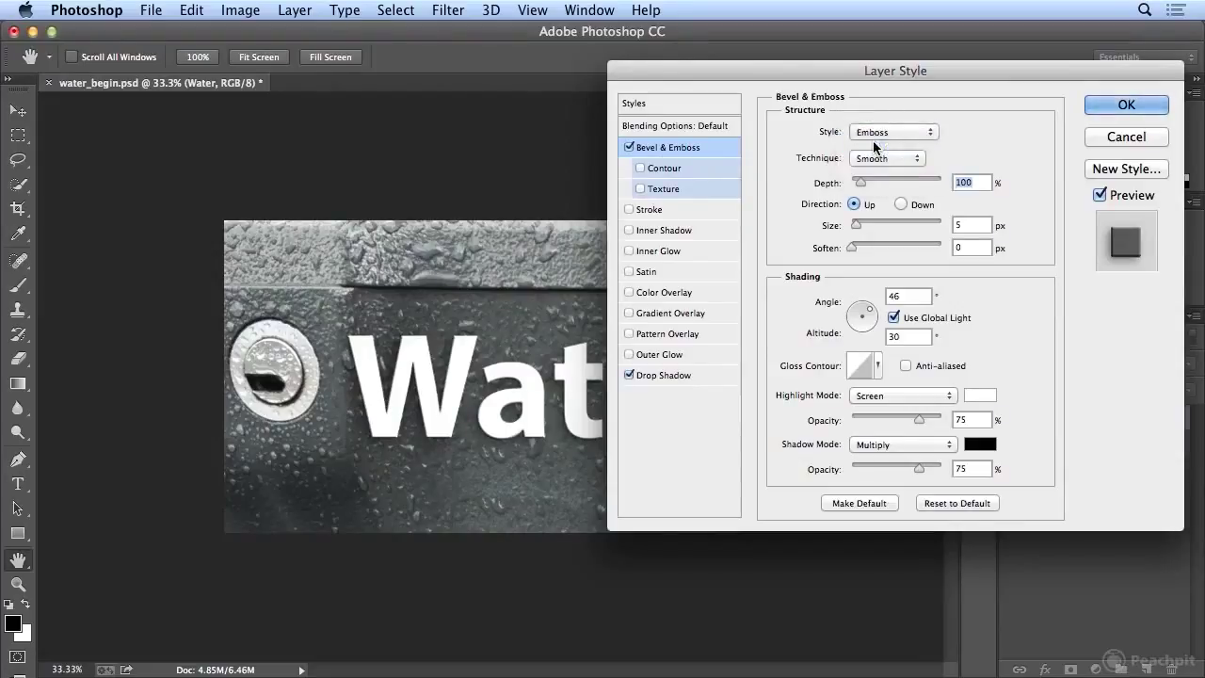
Preview the Pillow Emboss, Stroke Emboss, Outer Bevel and Inner Bevel styles on the text, and return to Emboss.
left_click(877, 132)
left_click(879, 145)
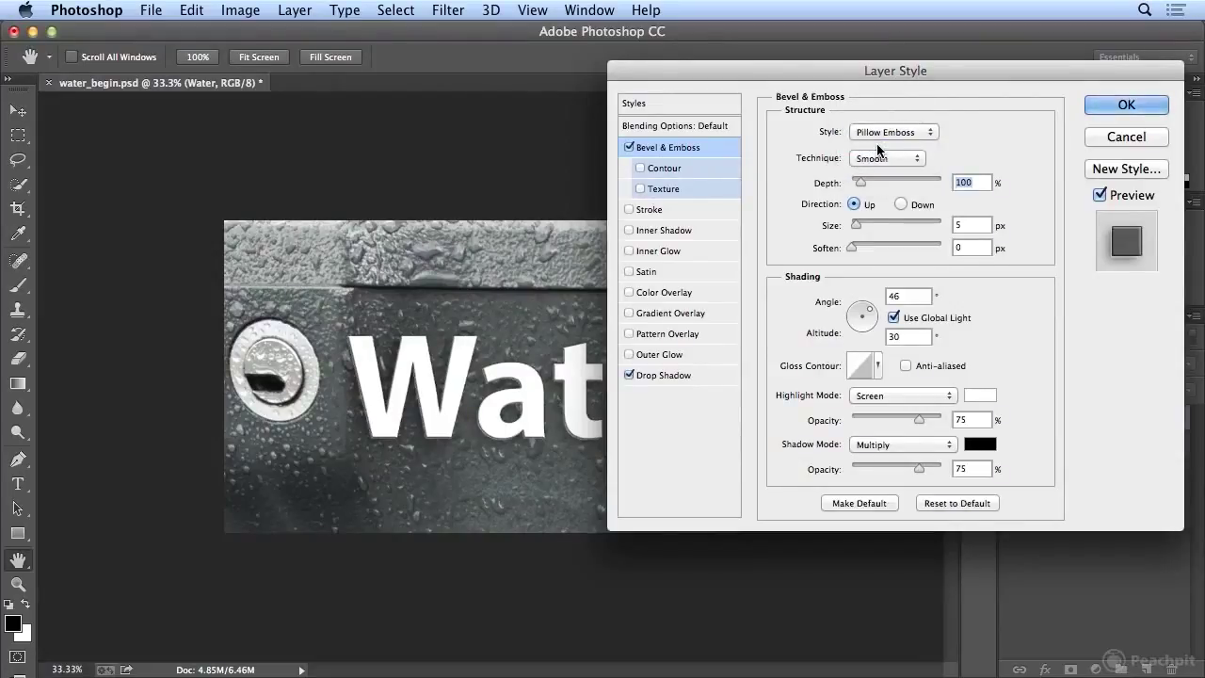
left_click(881, 133)
left_click(881, 143)
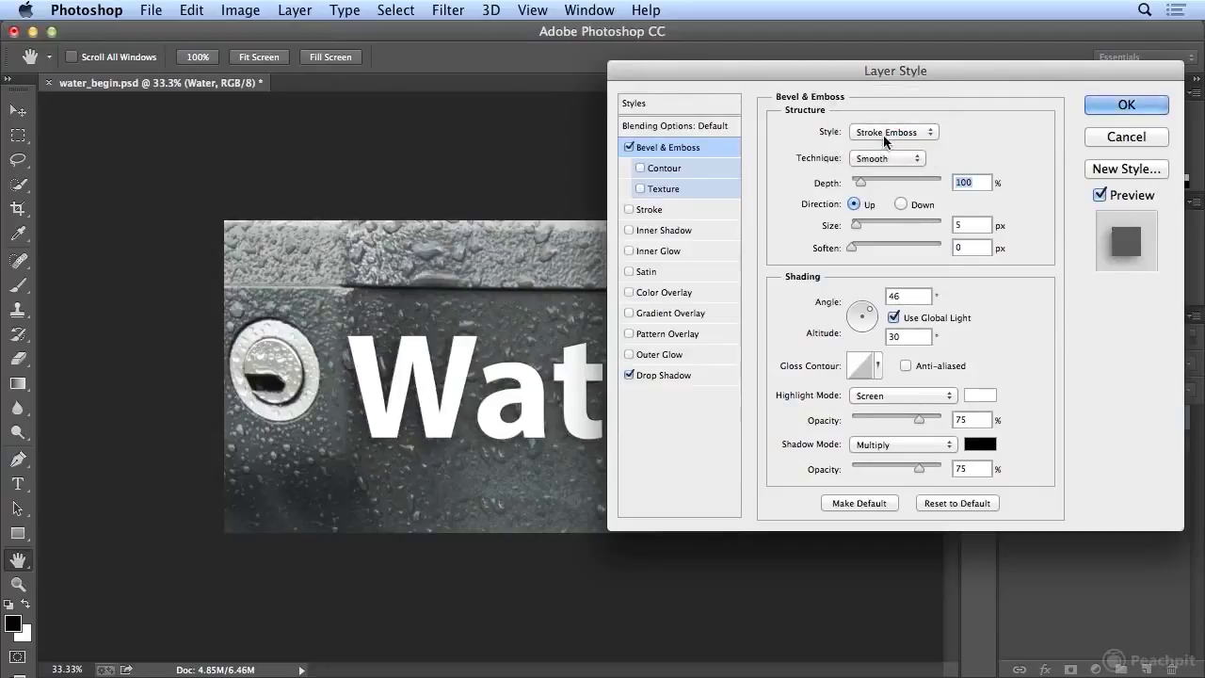
left_click(883, 135)
left_click(885, 85)
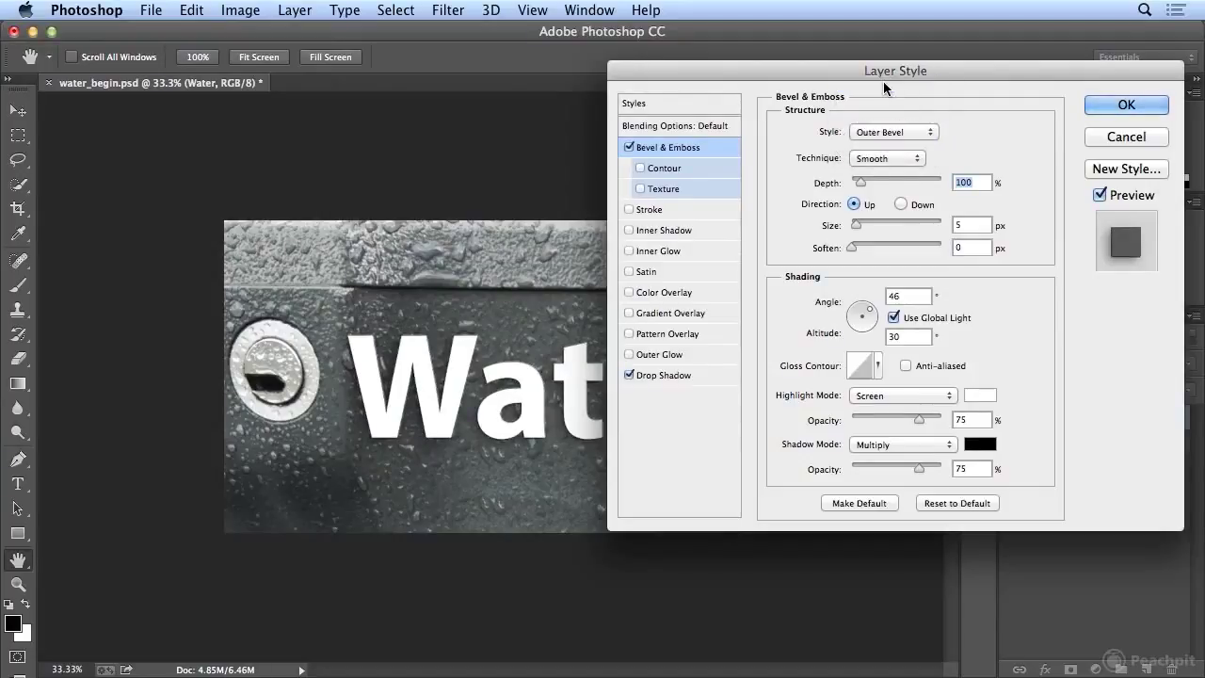
left_click(878, 134)
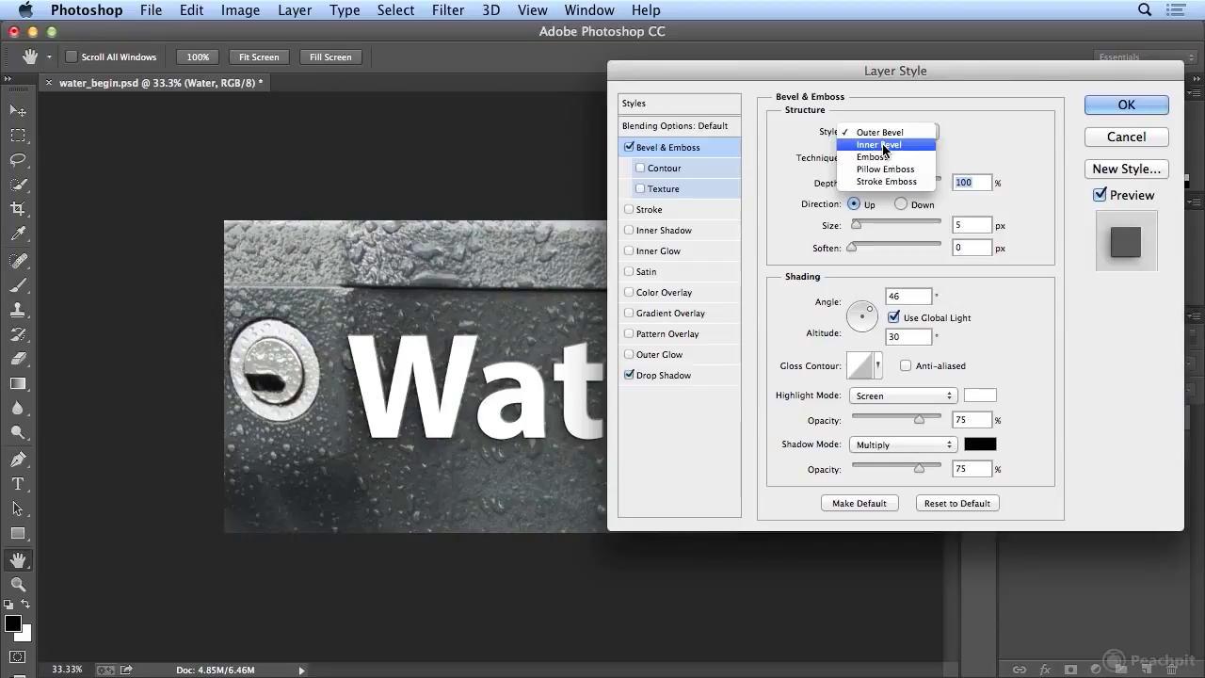
left_click(885, 146)
left_click(886, 132)
left_click(885, 146)
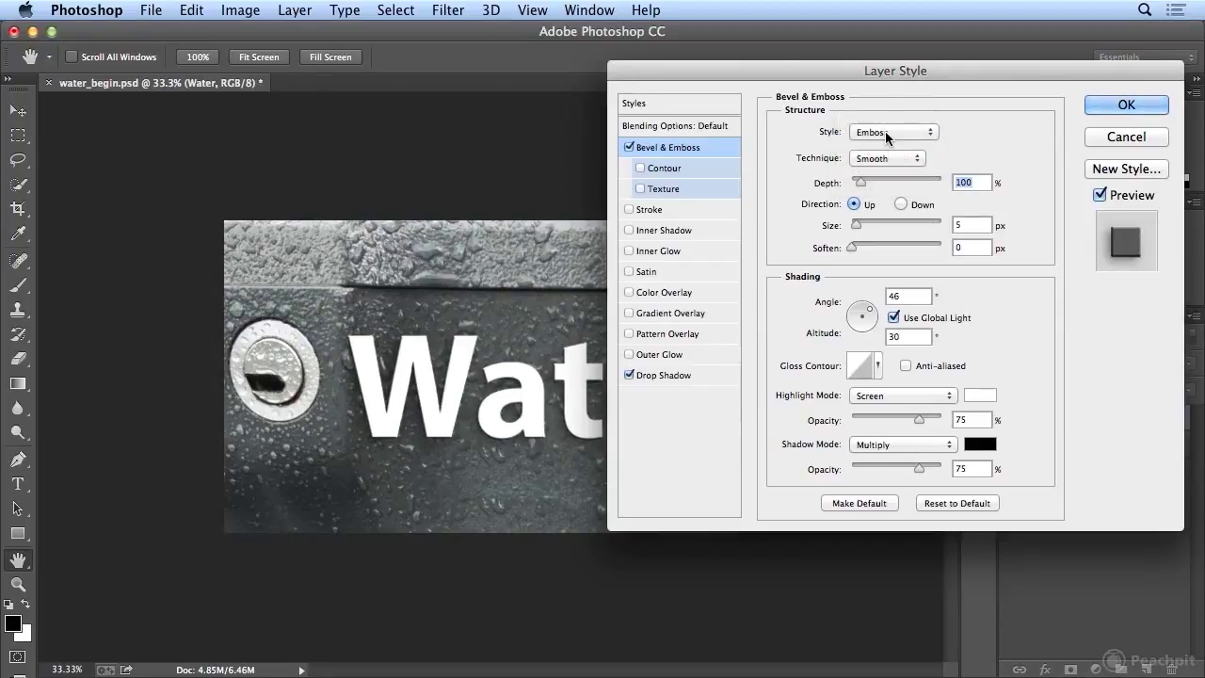
Set the emboss to 438% depth, 2 px size and 2 px soften, with its direction Down.
left_click_drag(862, 181, 891, 180)
mouse_move(860, 224)
left_mouse_down()
mouse_move(913, 227)
mouse_move(856, 228)
left_mouse_up()
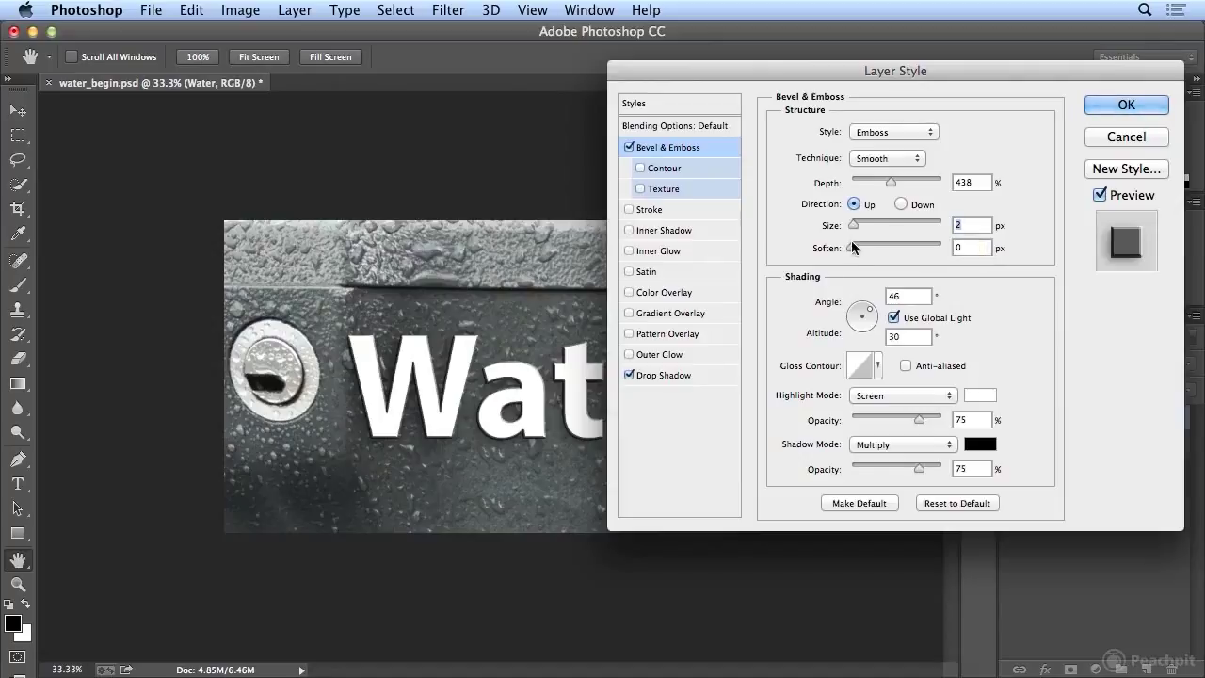
mouse_move(851, 246)
left_mouse_down()
mouse_move(902, 248)
mouse_move(864, 247)
left_mouse_up()
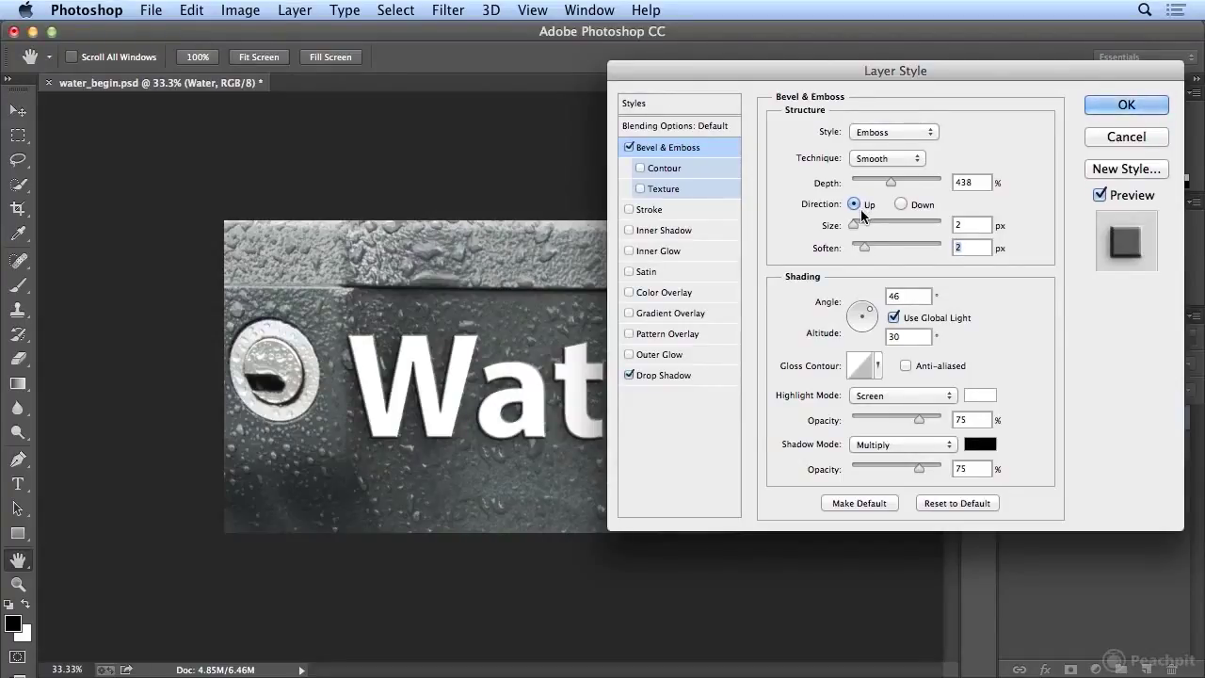
left_click(901, 204)
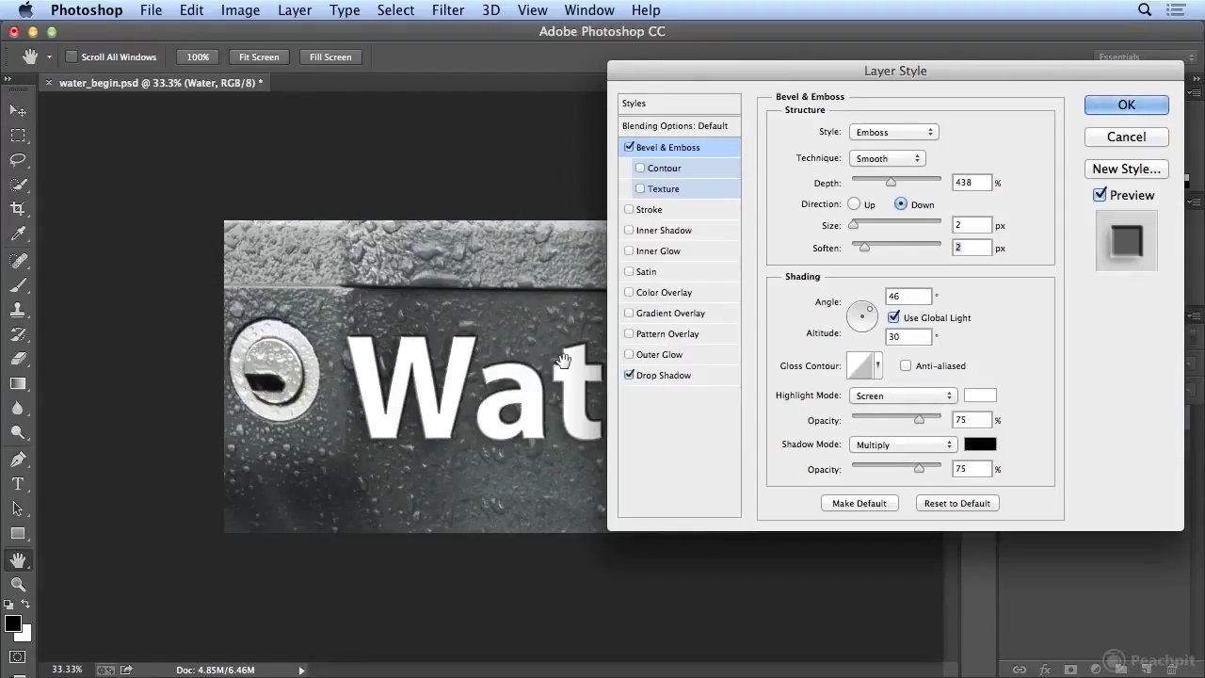
Add a pattern overlay to the Water layer using the custom droplet photo pattern and apply the layer styles.
left_click(670, 337)
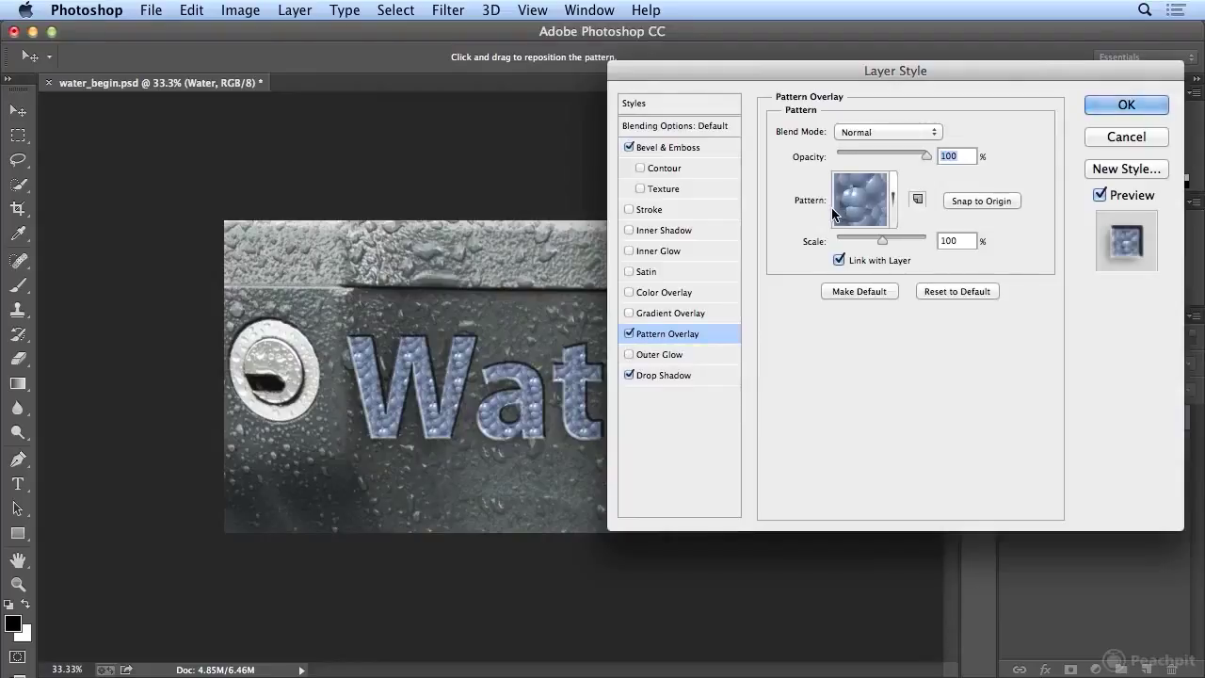
left_click(895, 213)
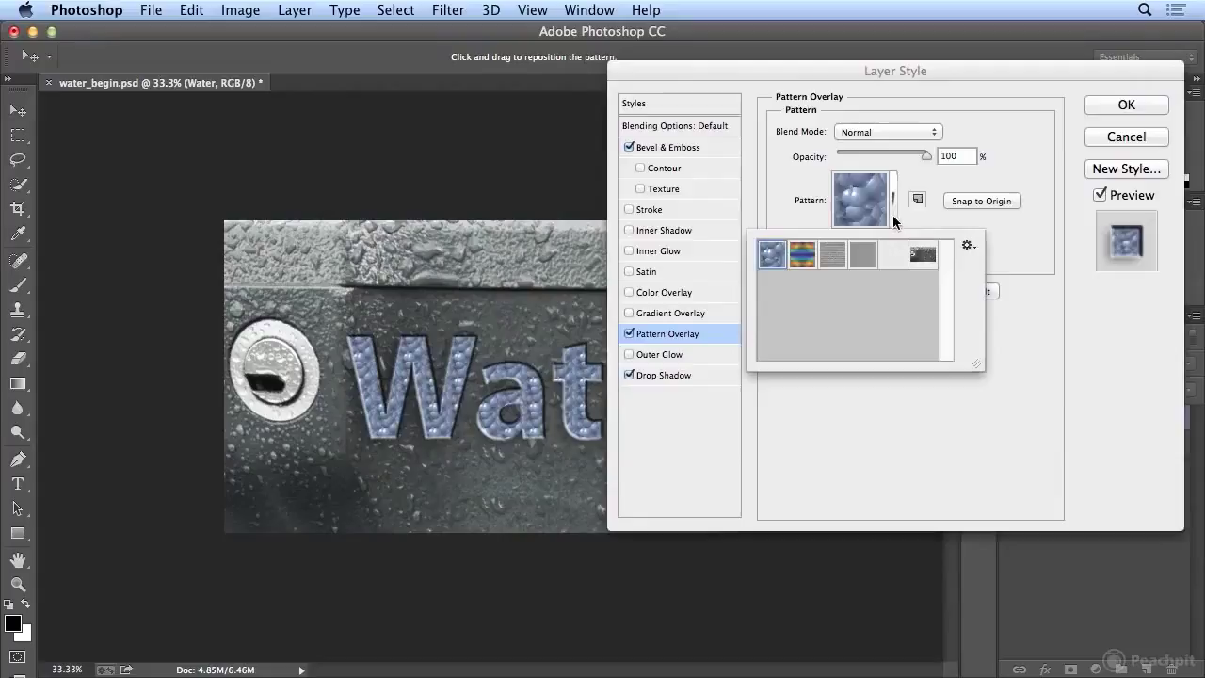
left_click(919, 256)
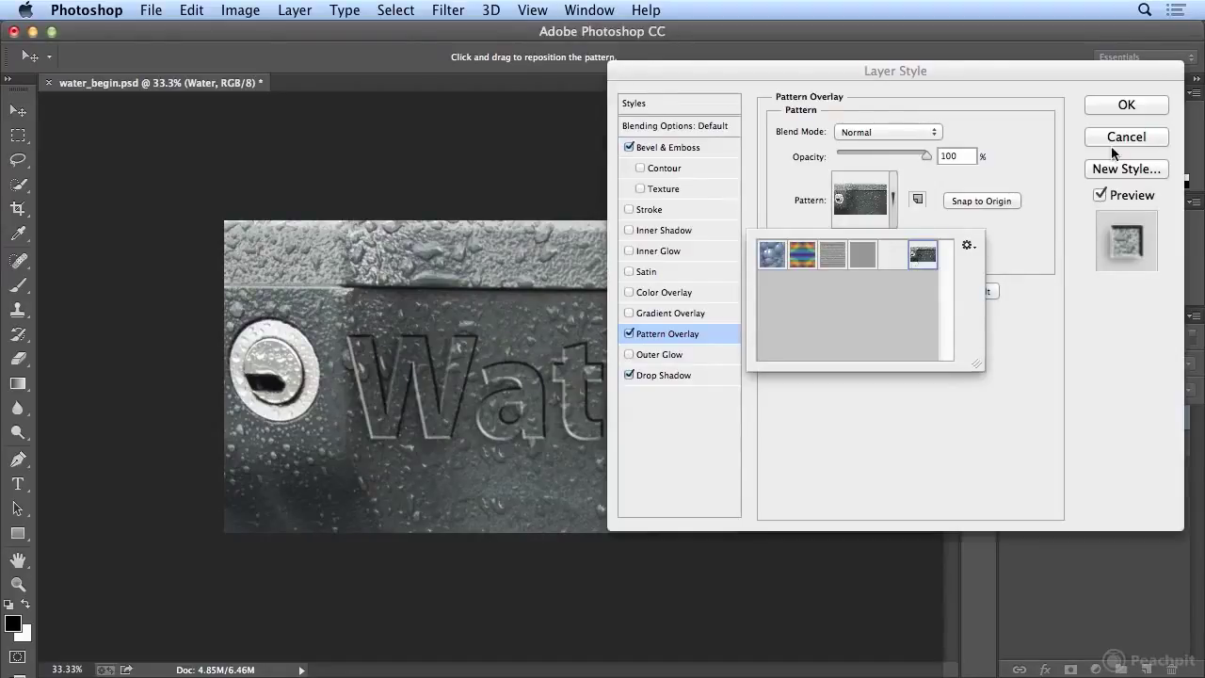
left_click(1107, 109)
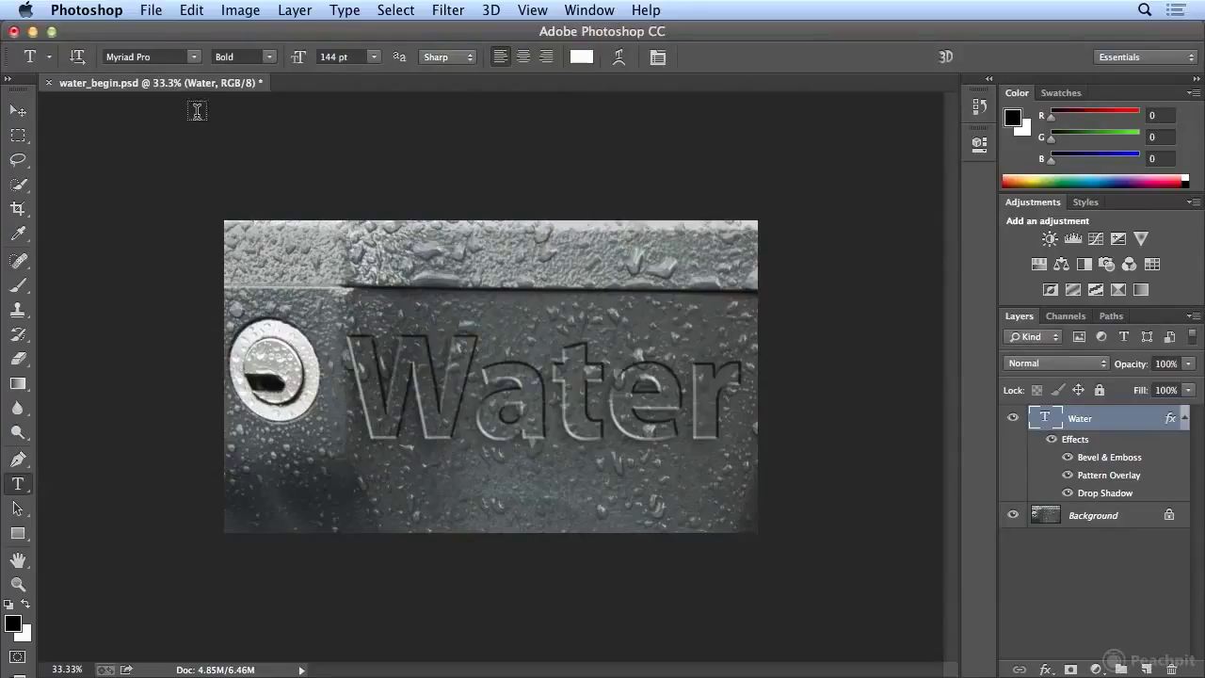
Move the Water text up so it overlaps the light ledge above the dark panel.
left_click(18, 110)
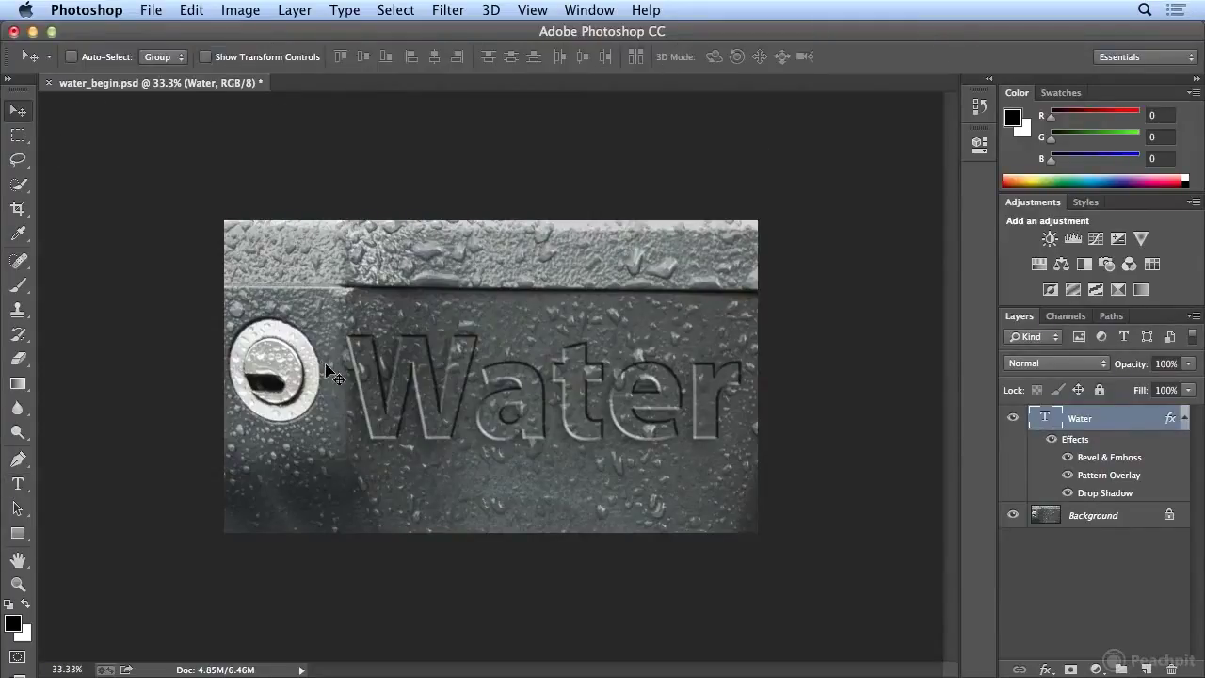
left_click_drag(381, 407, 363, 316)
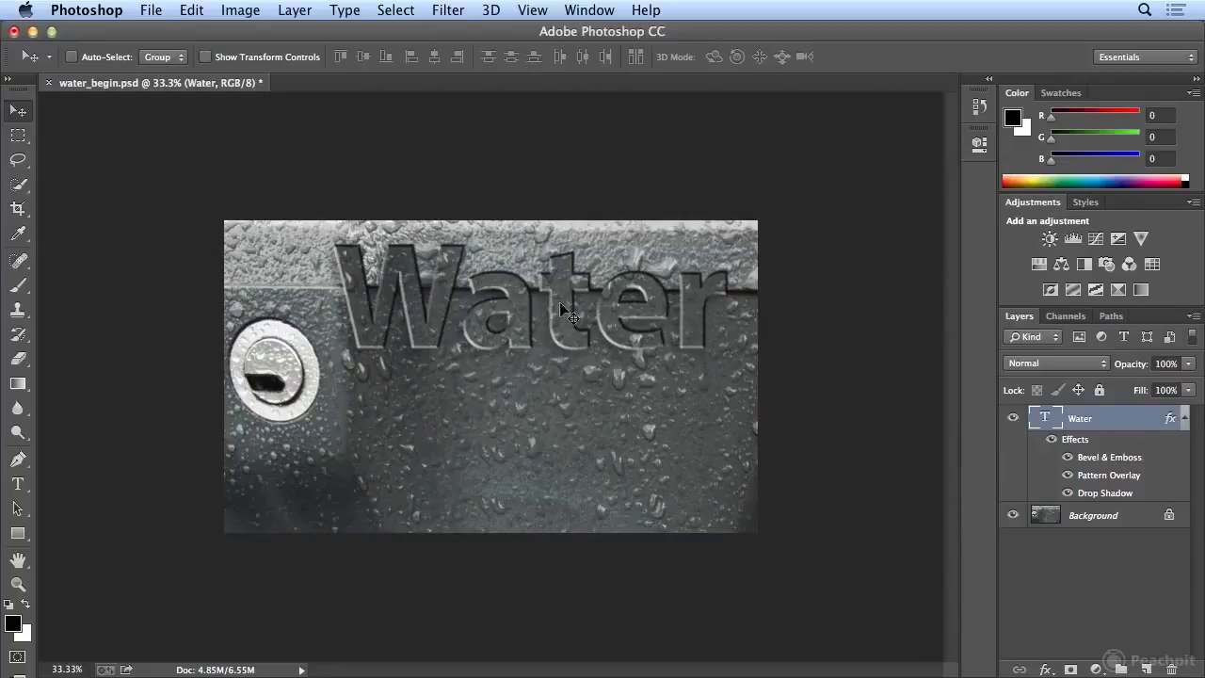
Snap the Water layer's pattern overlay to the origin and unlink the pattern from the layer.
double_click(1118, 475)
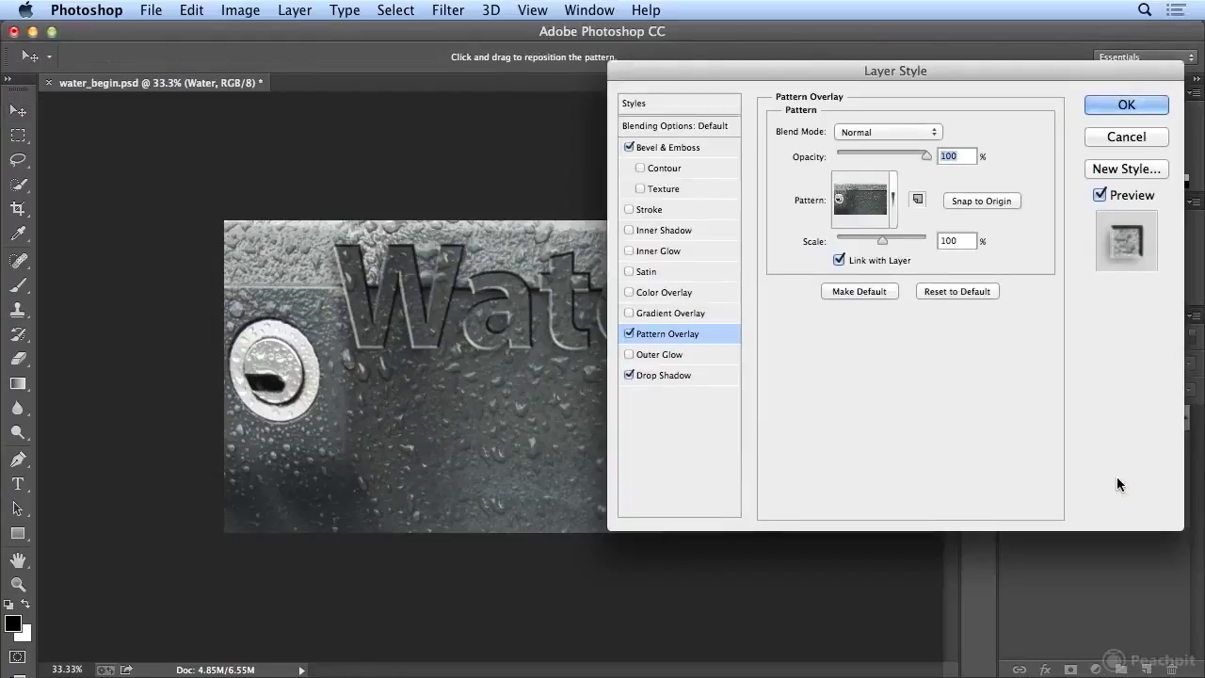
left_click(993, 202)
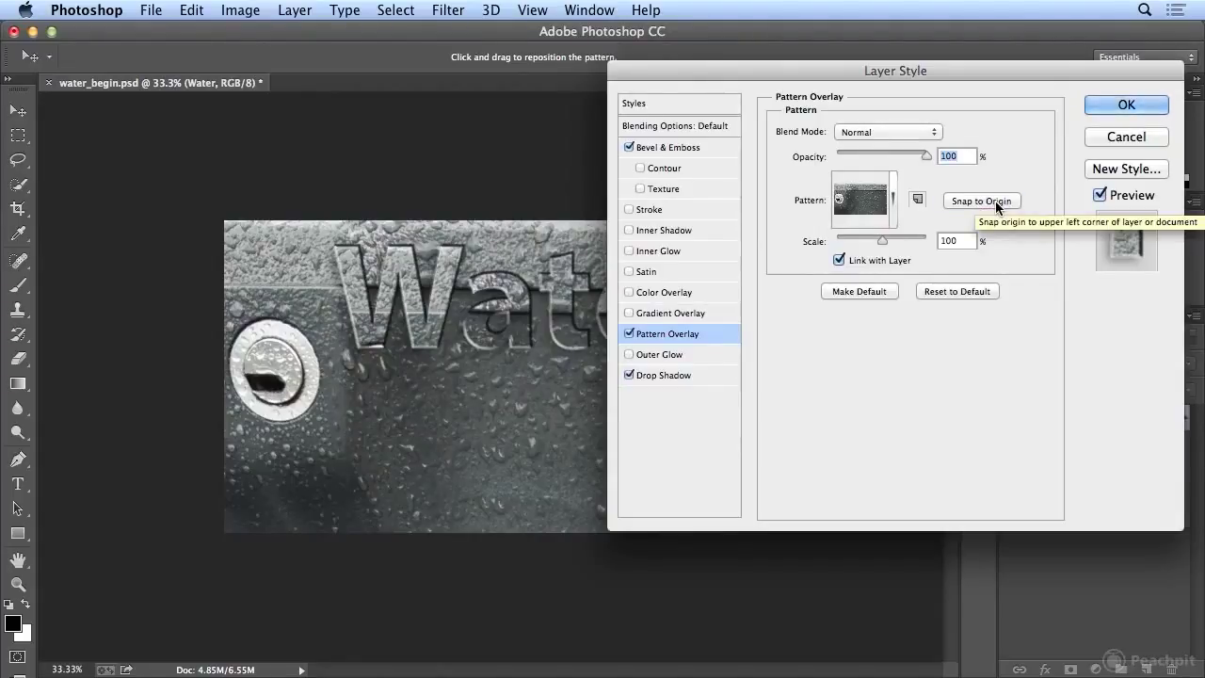
left_click(871, 264)
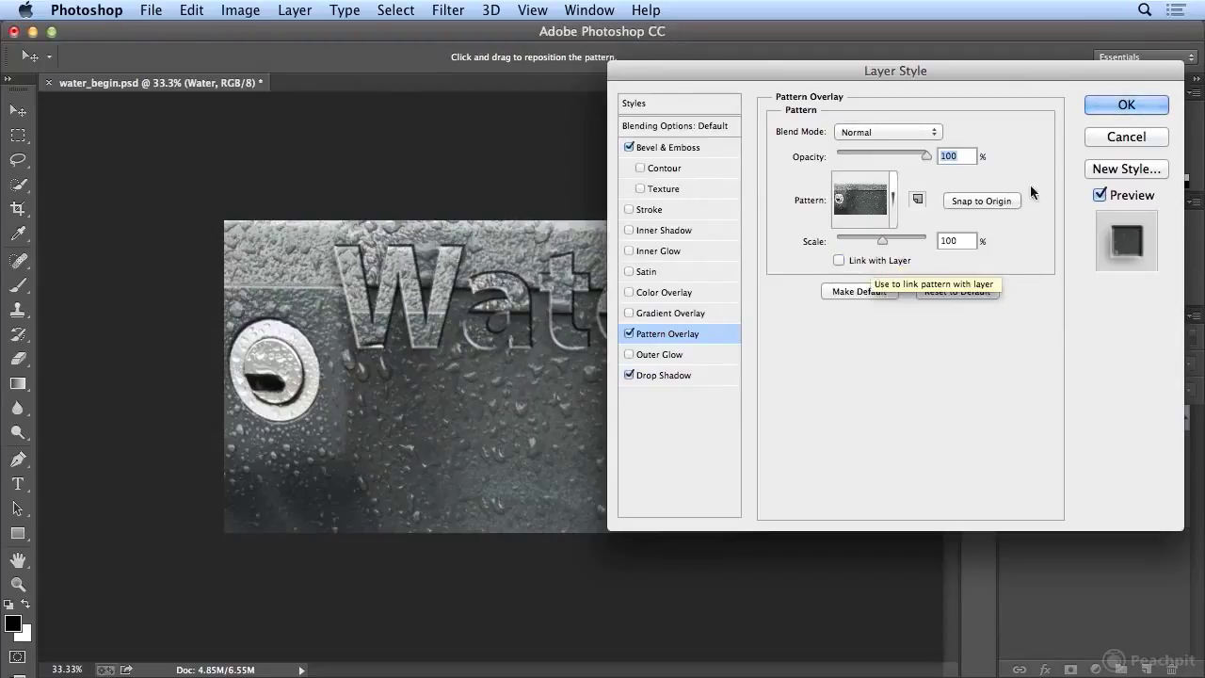
left_click(1107, 106)
Move the Water text back down onto the dark panel and snap its pattern overlay to the origin, keeping 100% opacity.
left_click_drag(633, 307, 636, 389)
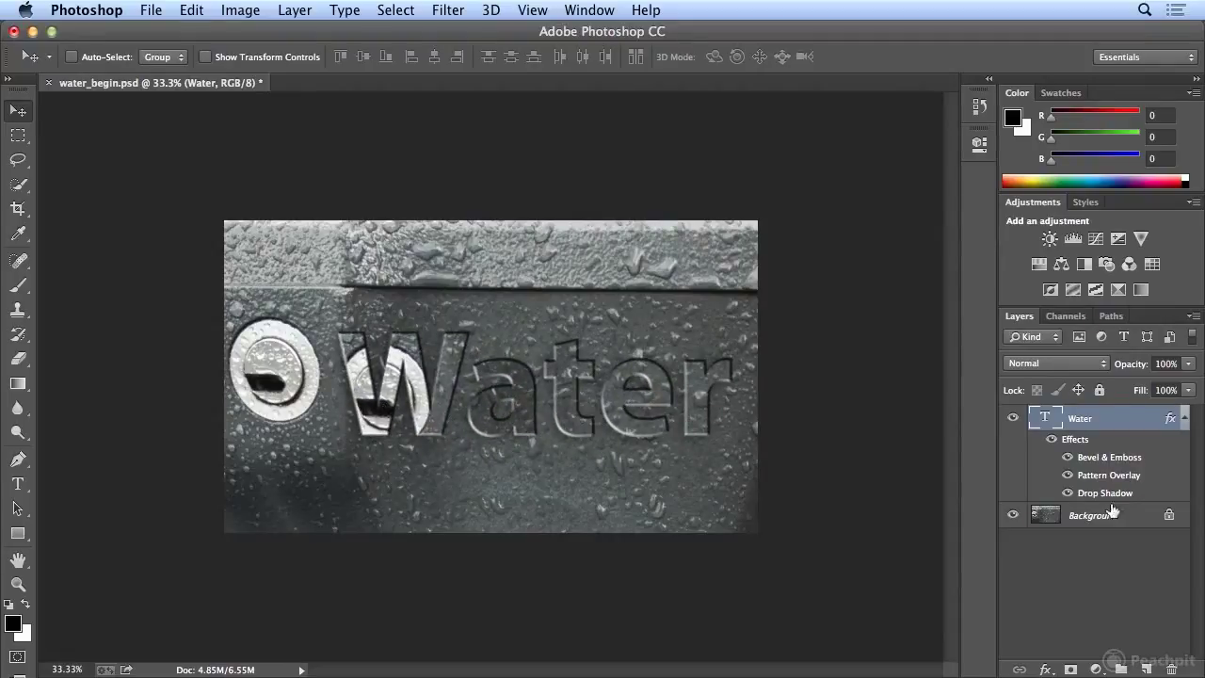
double_click(1111, 474)
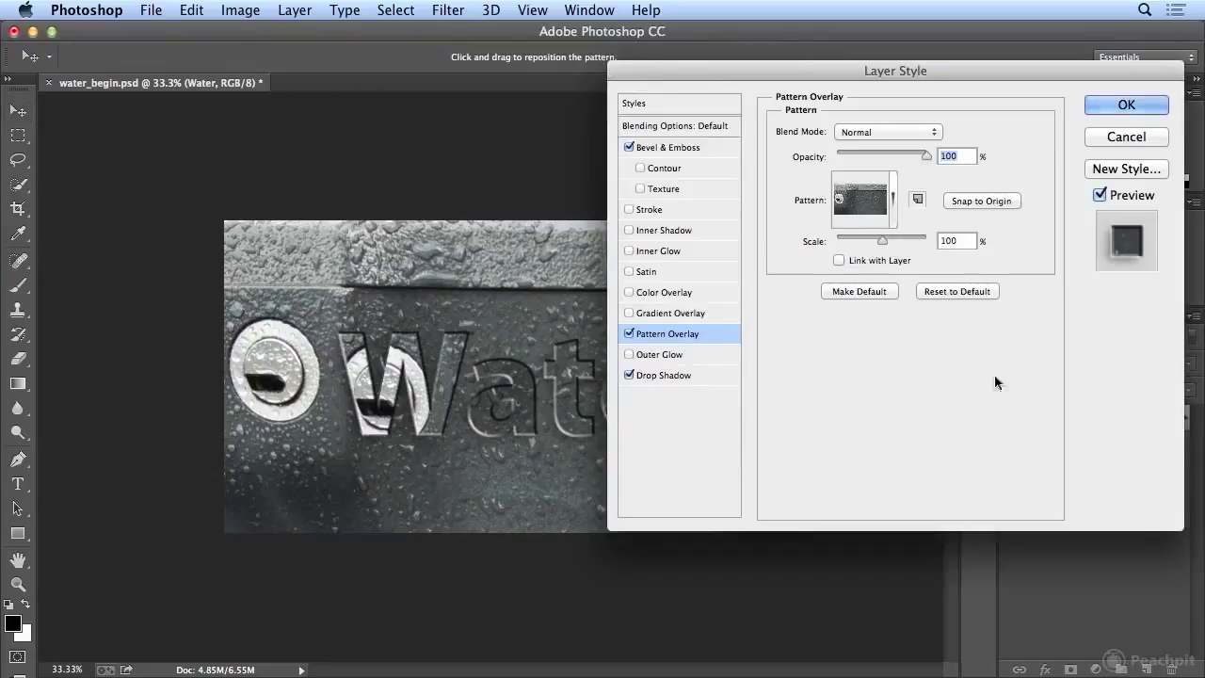
left_click(993, 200)
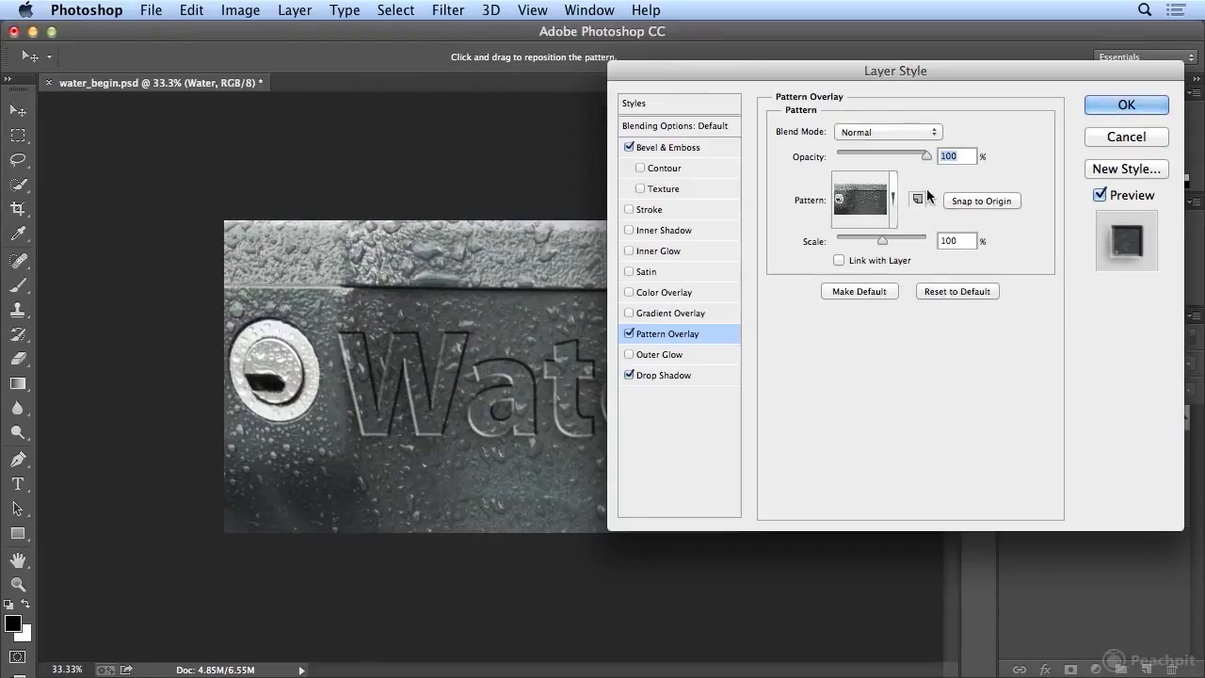
mouse_move(923, 154)
left_mouse_down()
mouse_move(883, 154)
mouse_move(913, 164)
left_mouse_up()
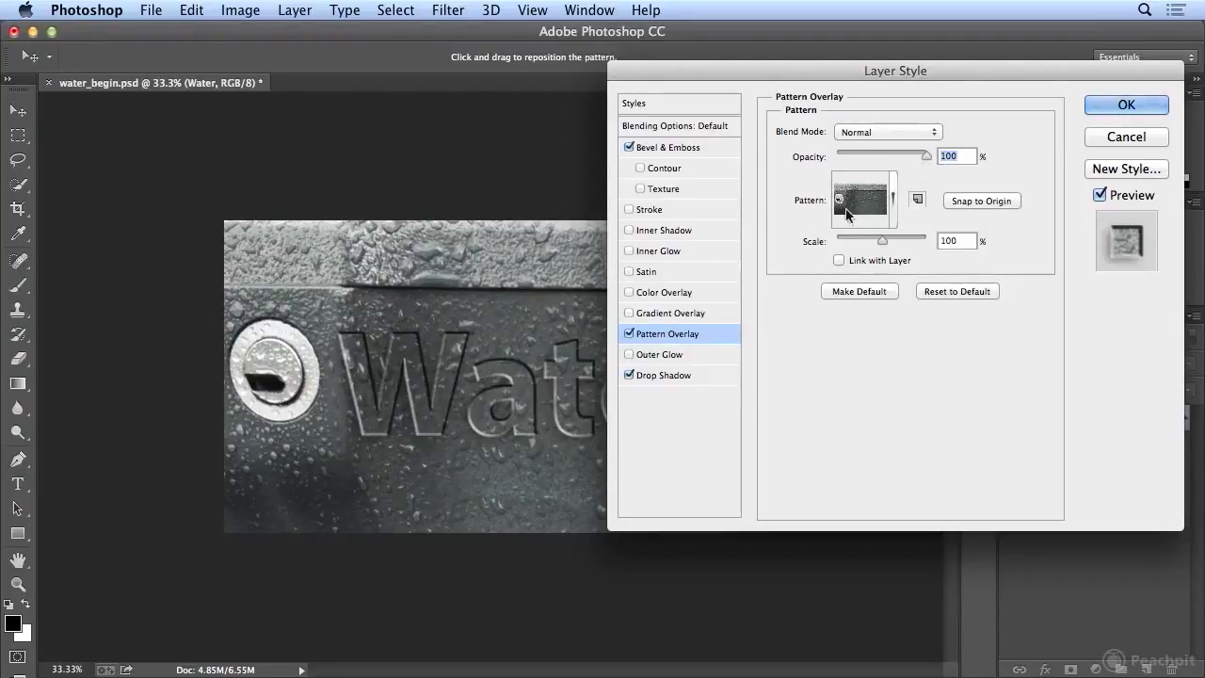
Add a blue color overlay (#559ef8) to the Water layer at 22% opacity and apply the layer styles.
left_click(663, 292)
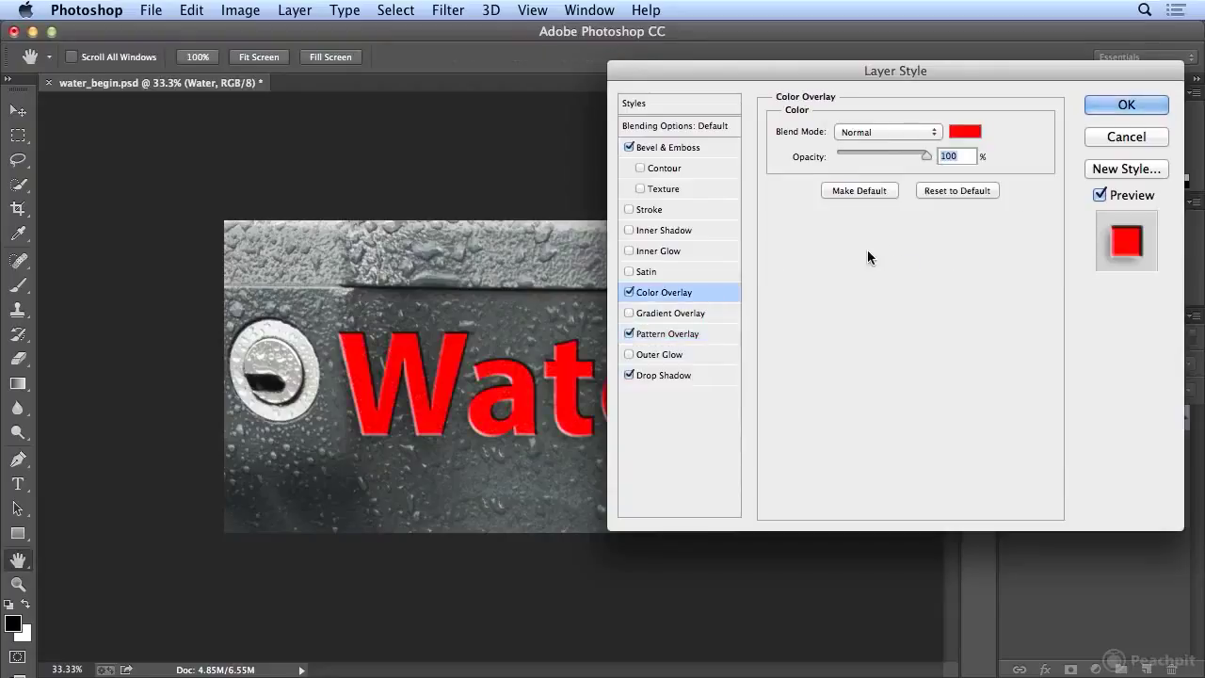
left_click(975, 134)
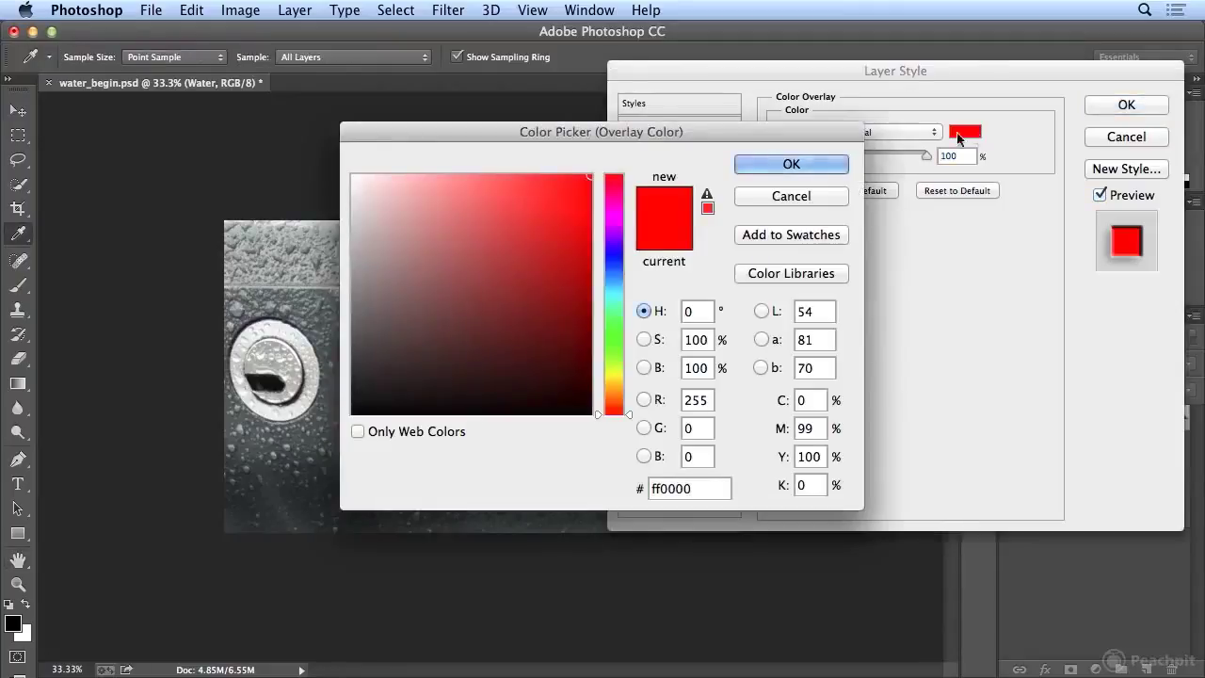
left_click(616, 268)
left_click(611, 280)
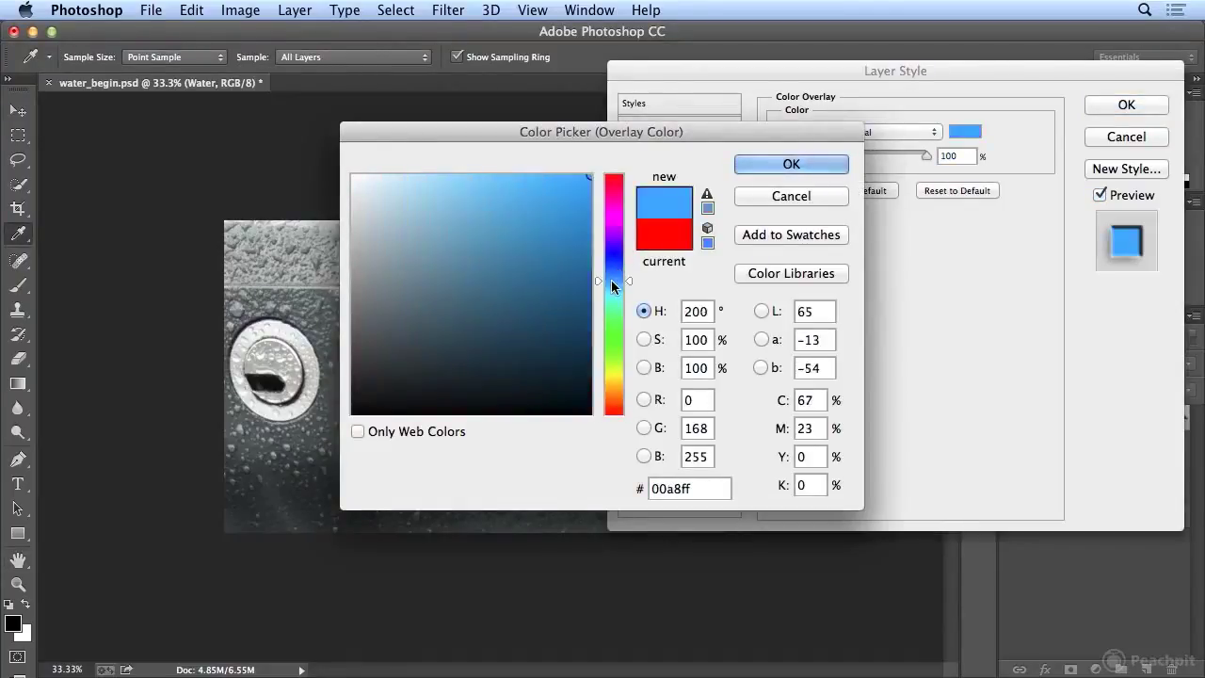
left_click(544, 203)
mouse_move(631, 281)
left_mouse_down()
mouse_move(632, 269)
mouse_move(575, 272)
mouse_move(571, 203)
mouse_move(511, 180)
left_mouse_up()
left_click(583, 228)
left_click(573, 216)
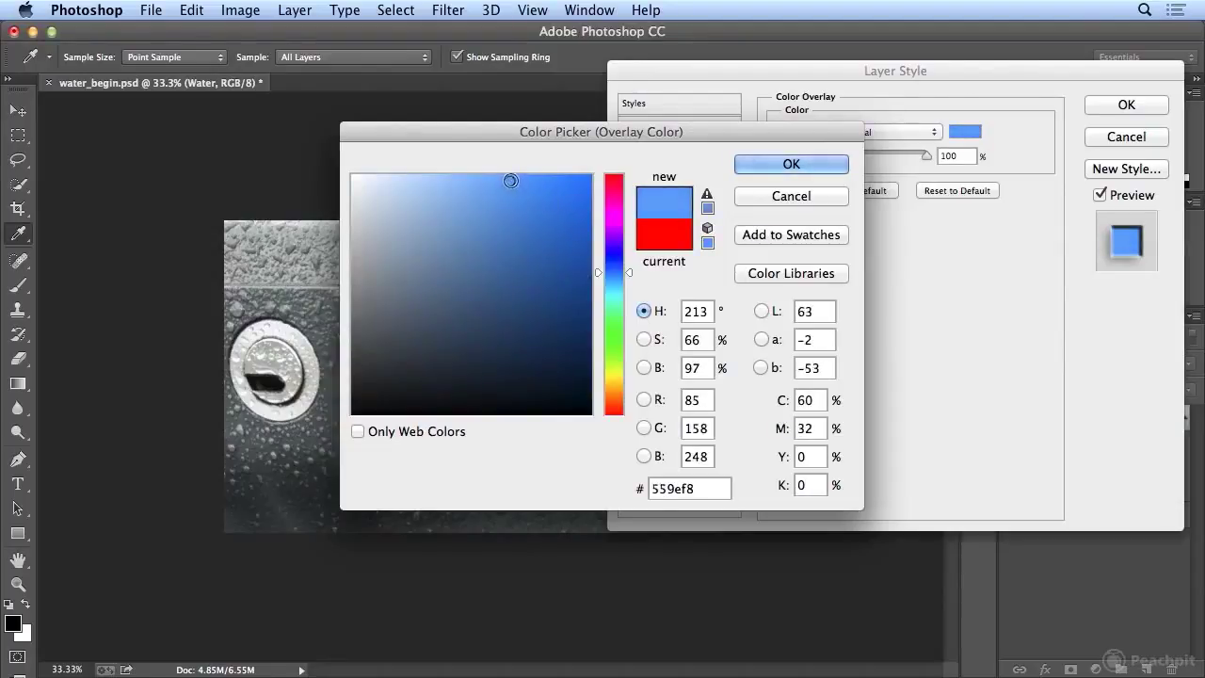
left_click(753, 166)
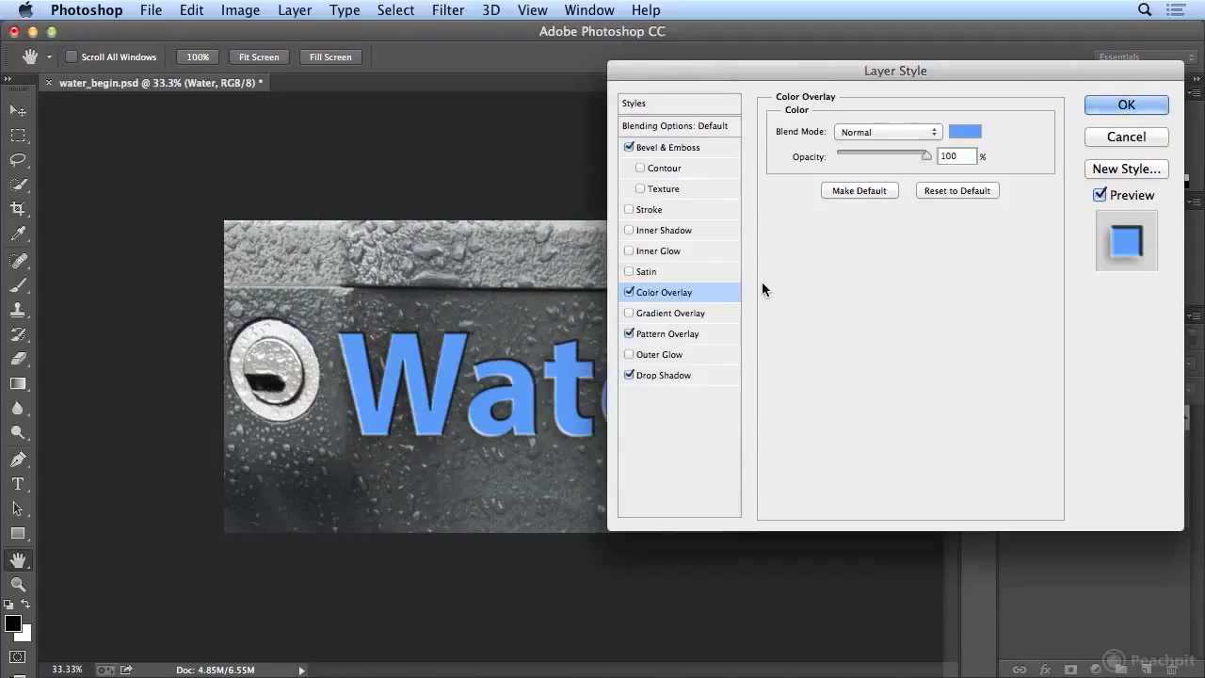
left_click_drag(925, 155, 856, 158)
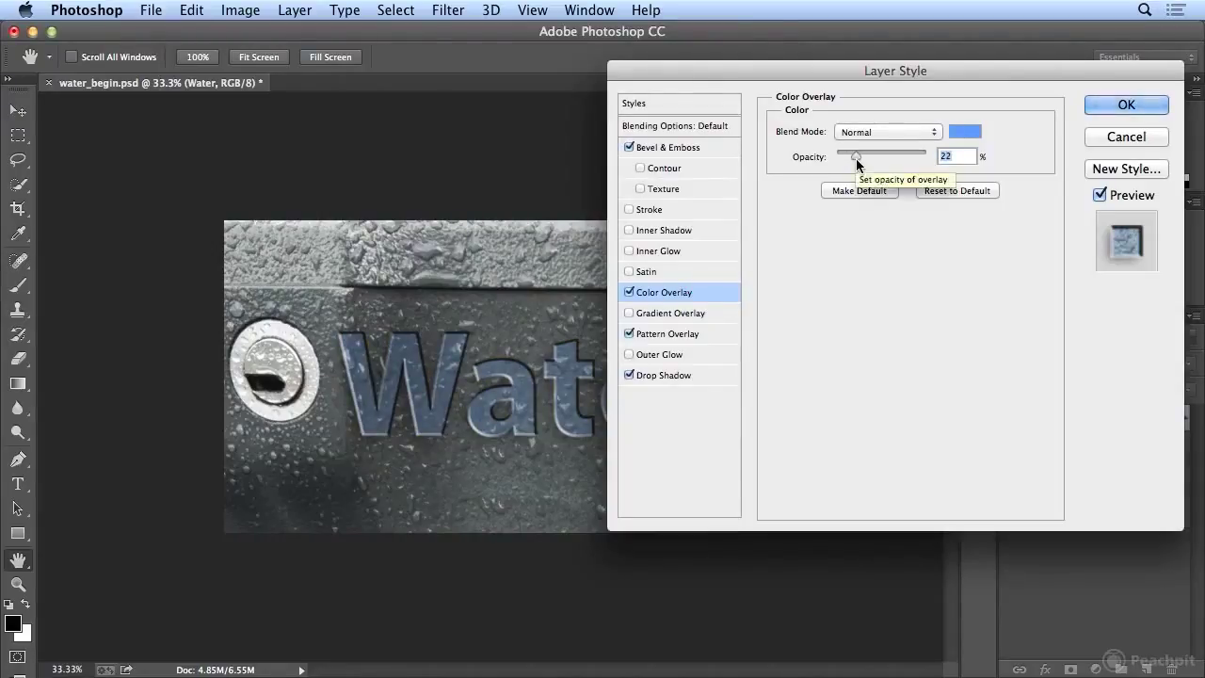
left_click(1150, 107)
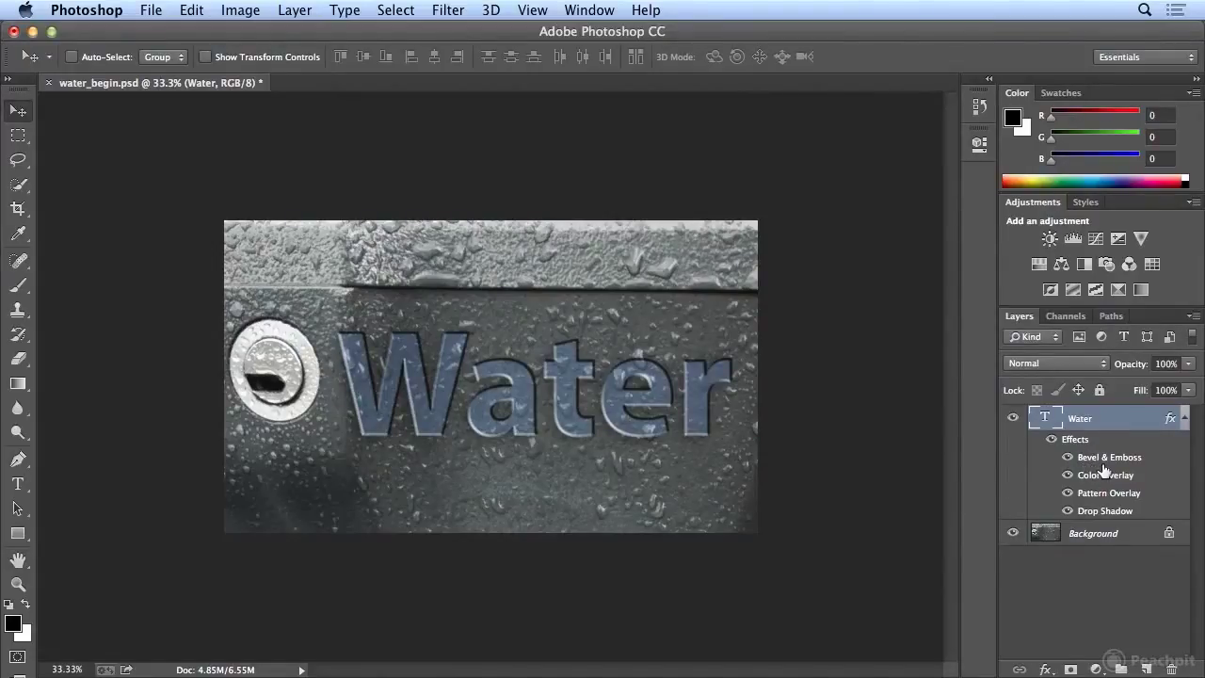
Toggle the visibility of the Water layer's individual effects to compare what each contributes to the text.
left_click(1068, 457)
left_click(1069, 475)
left_click(1068, 476)
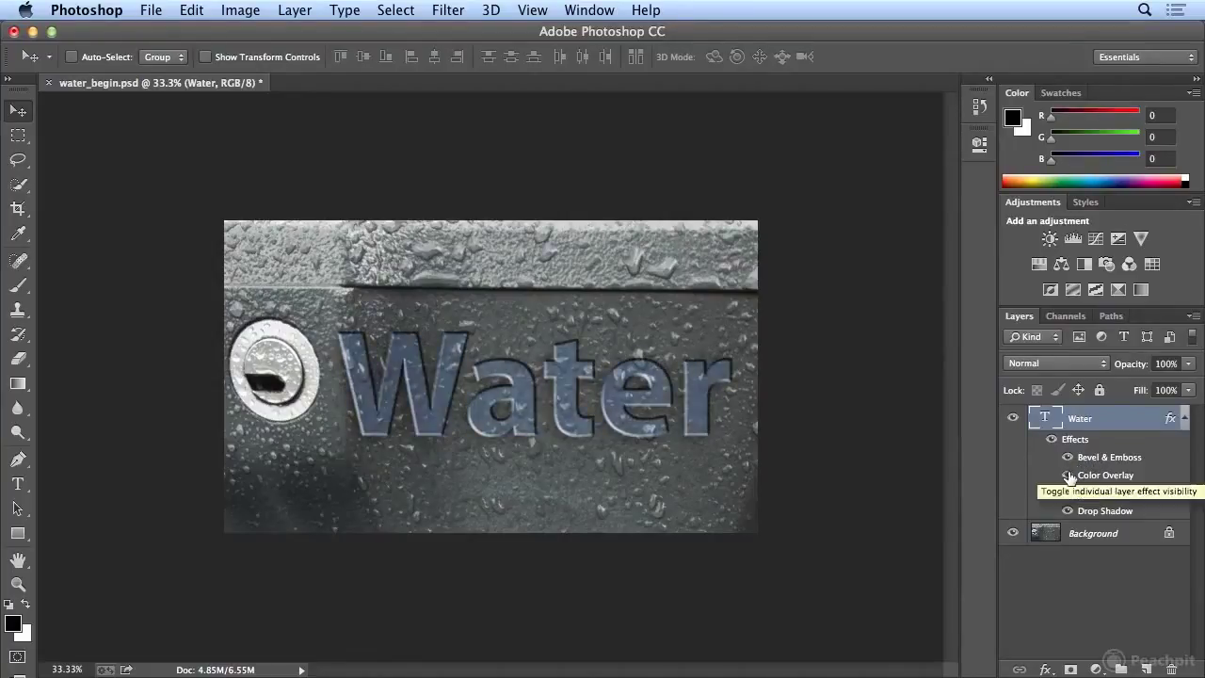
left_click(1068, 493)
left_click(1067, 493)
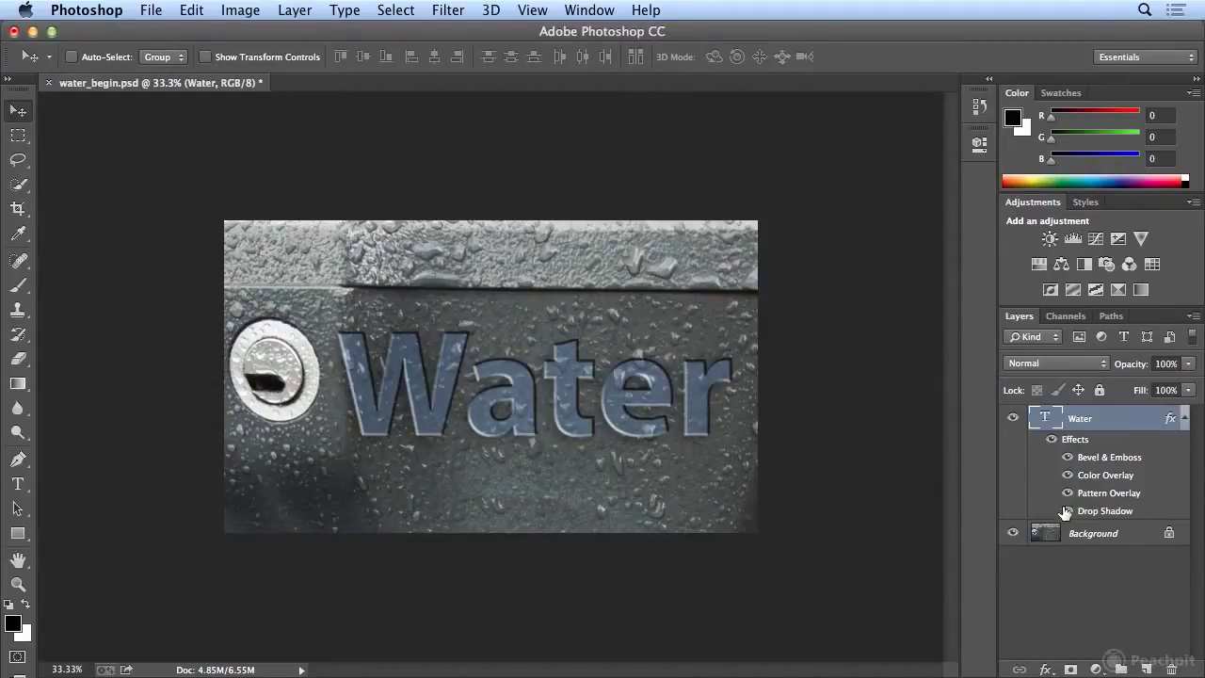
left_click(1066, 511)
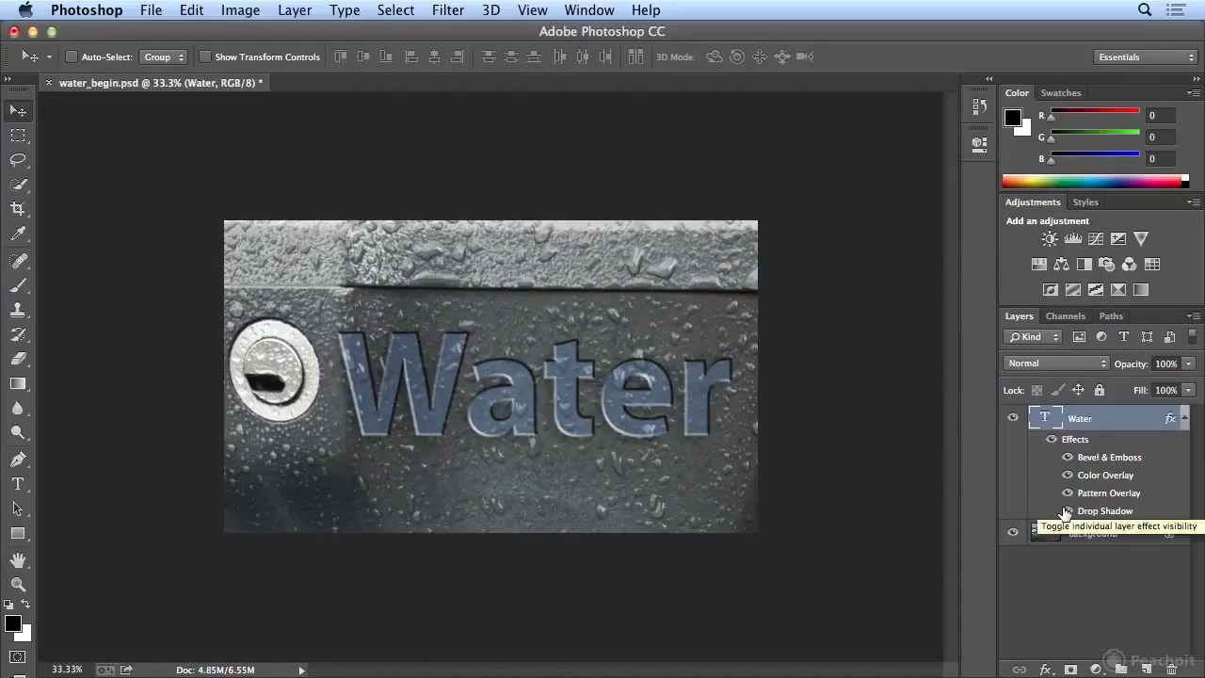
Hide the Water layer's Drop Shadow, Bevel & Emboss and Color Overlay effects to view the Pattern Overlay alone.
left_click(1066, 510)
left_click(1067, 458)
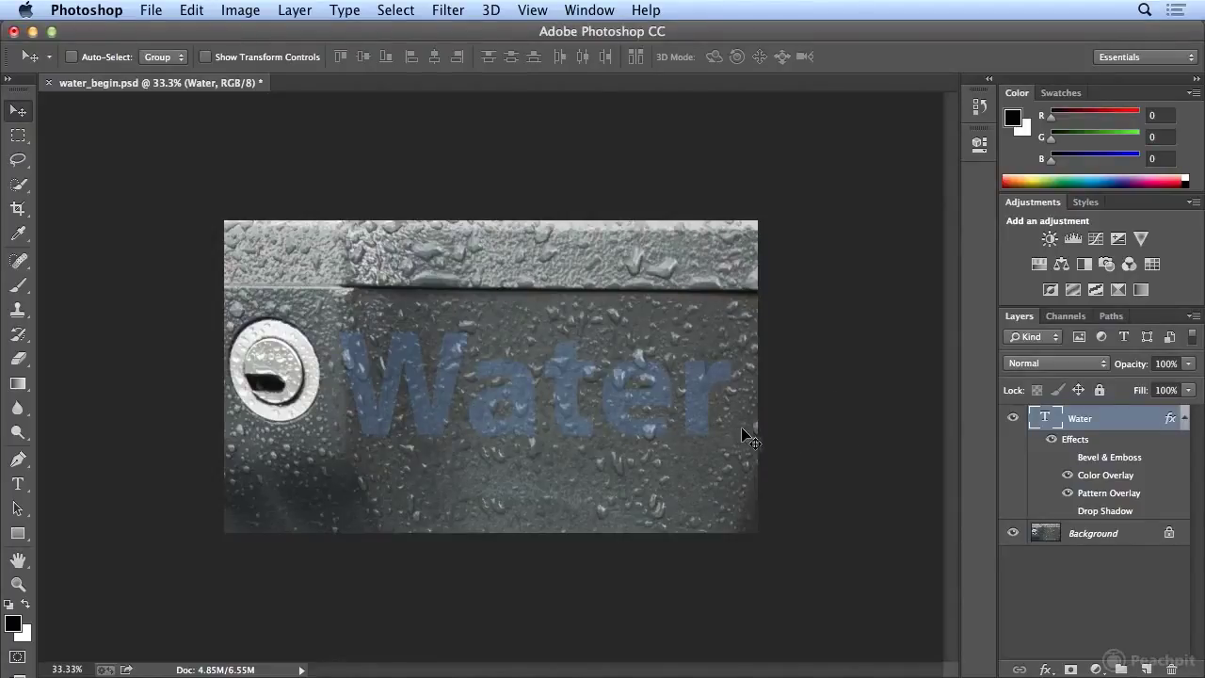
left_click(1068, 475)
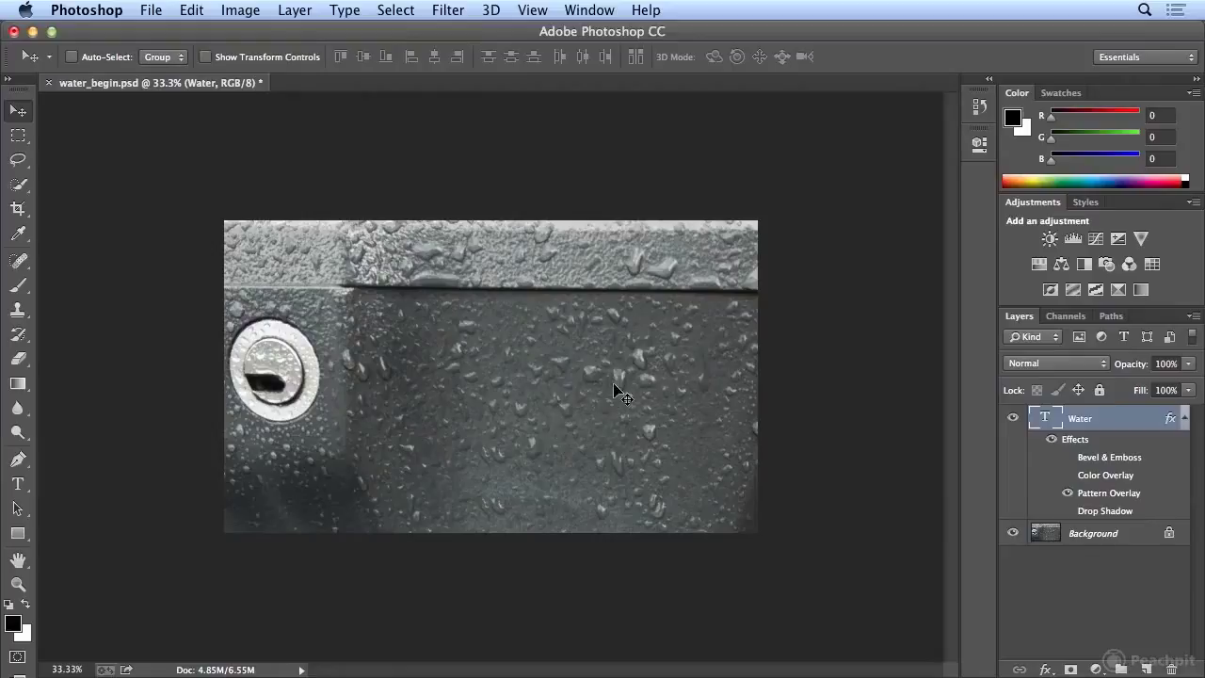
Turn the Water layer's Drop Shadow, Bevel & Emboss and Color Overlay effects back on one by one.
left_click(1068, 511)
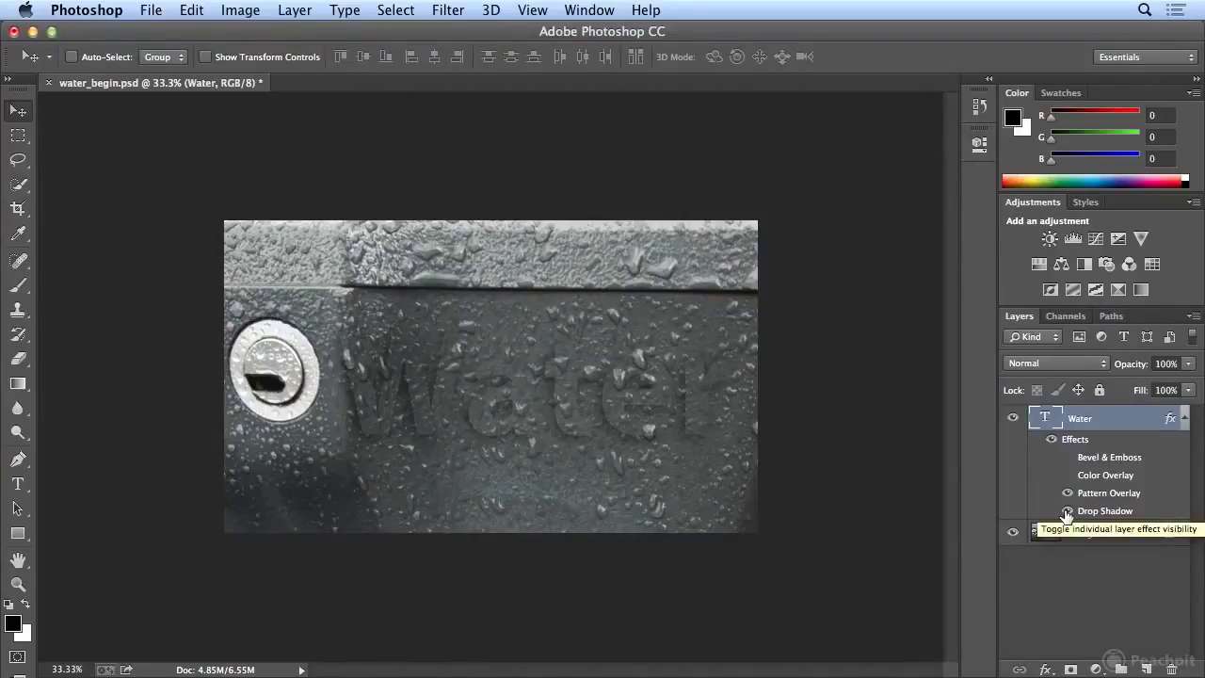
left_click(1068, 458)
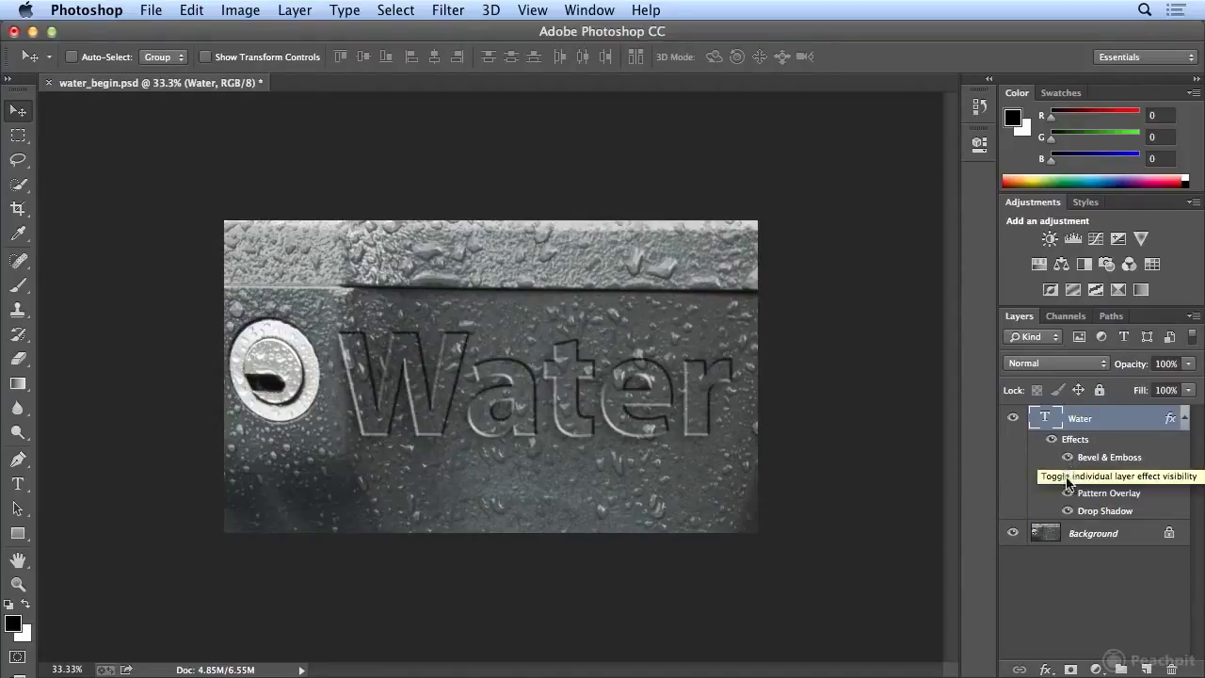
left_click(1068, 475)
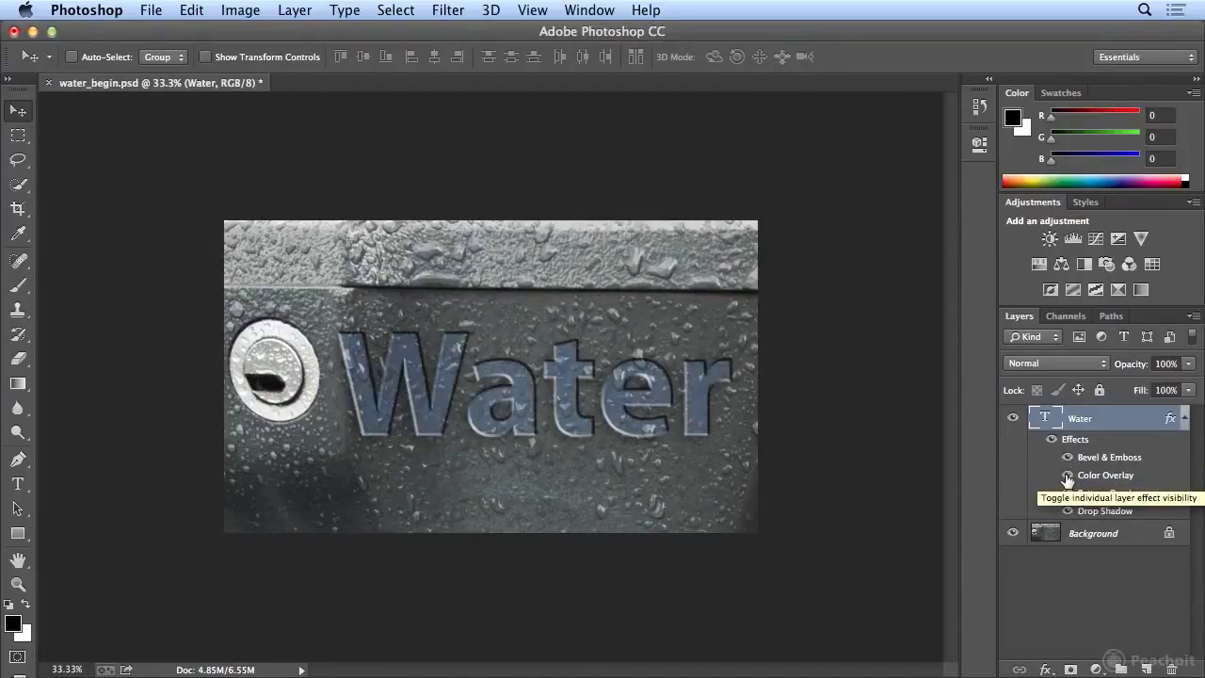
Open the list of available layer styles for the Water layer.
left_click(1046, 669)
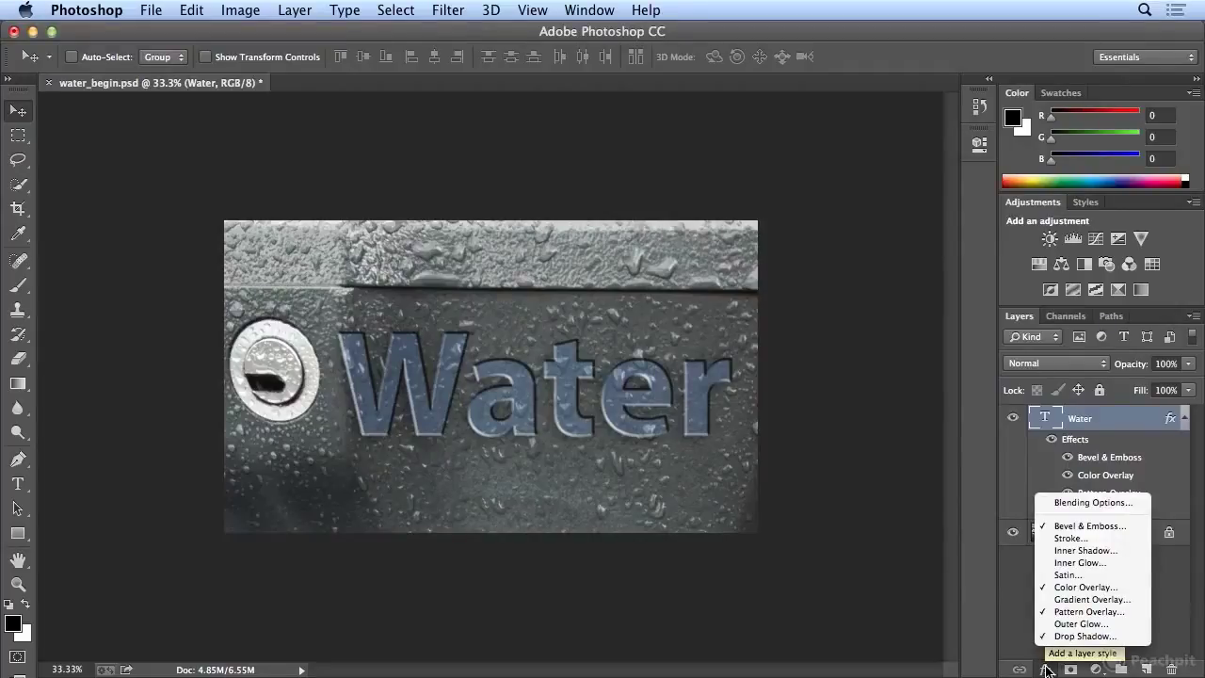